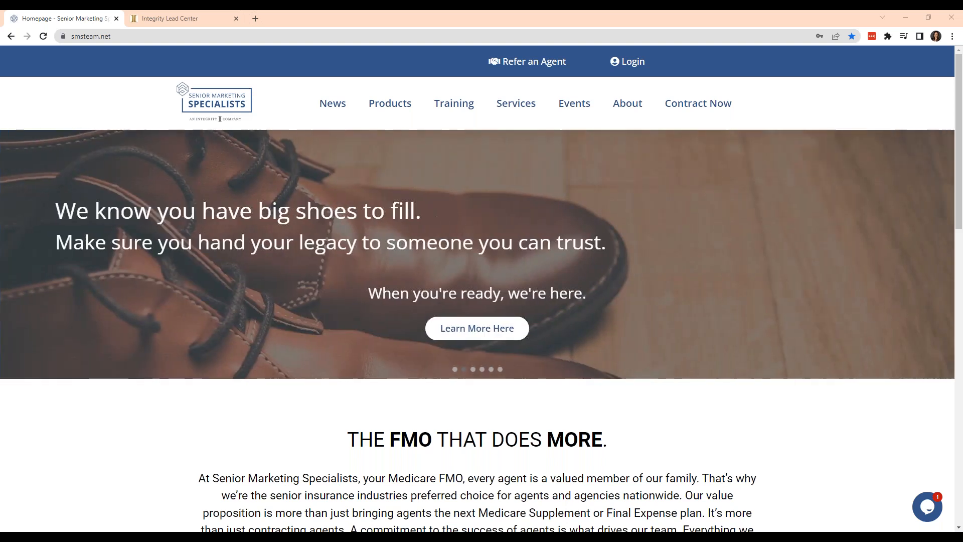
Step: Switch to the Integrity Lead Center page, read through the LeadCENTER Terms of Use and agree to them
left_click(209, 15)
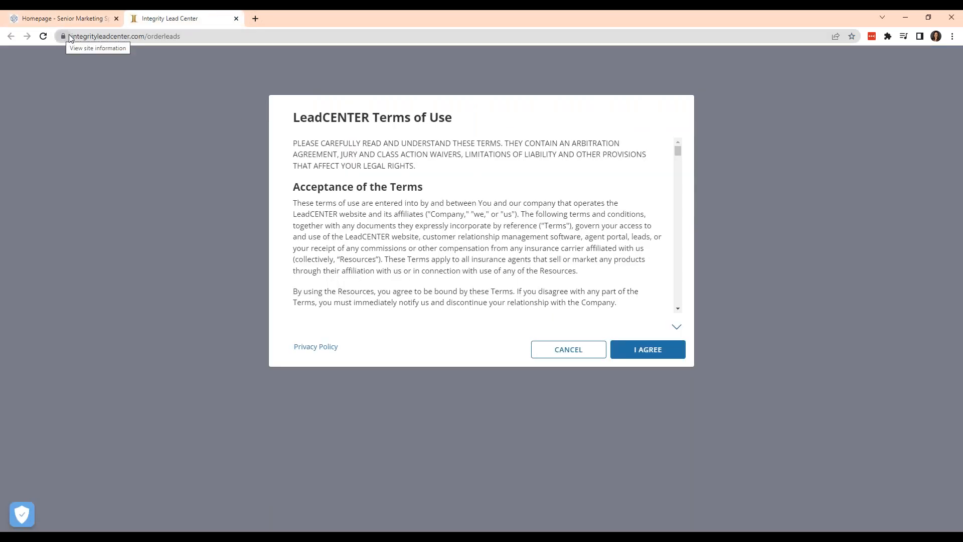
scroll(461, 197, "down", 2)
scroll(540, 201, "up", 2)
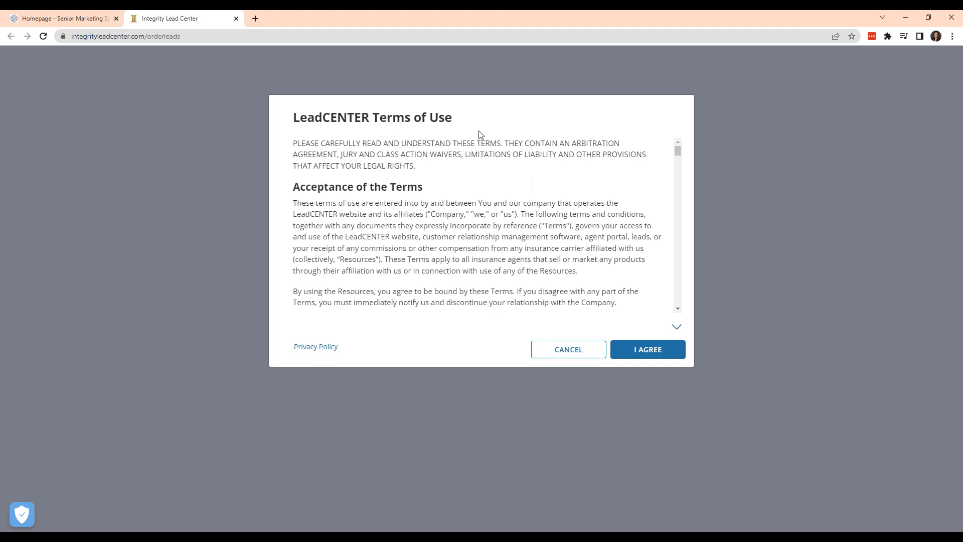
scroll(480, 135, "down", 6)
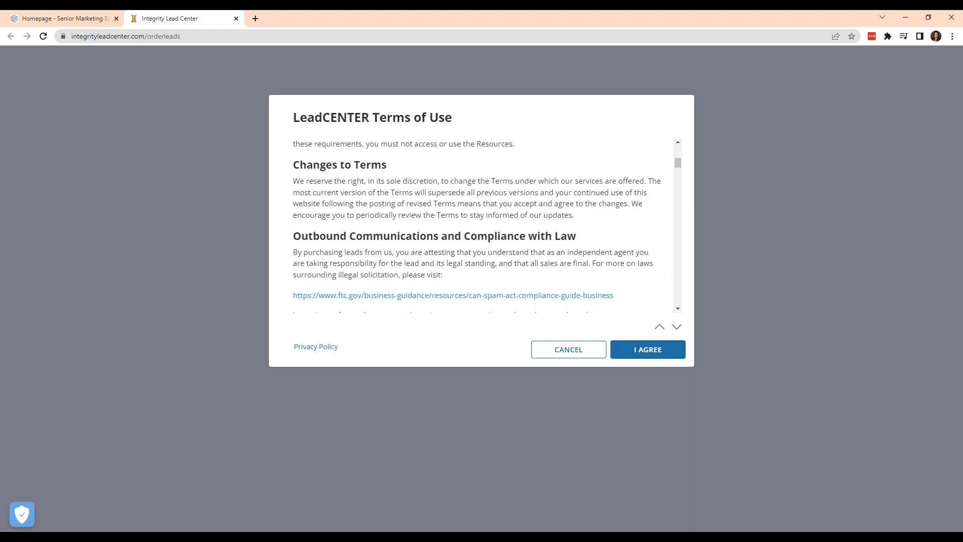
scroll(477, 225, "down", 1)
scroll(474, 156, "down", 2)
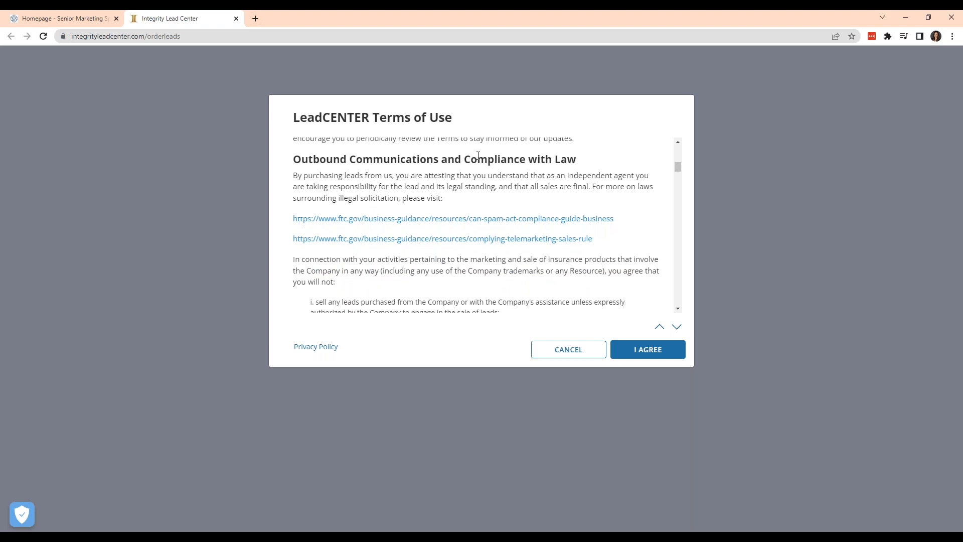
scroll(457, 167, "down", 6)
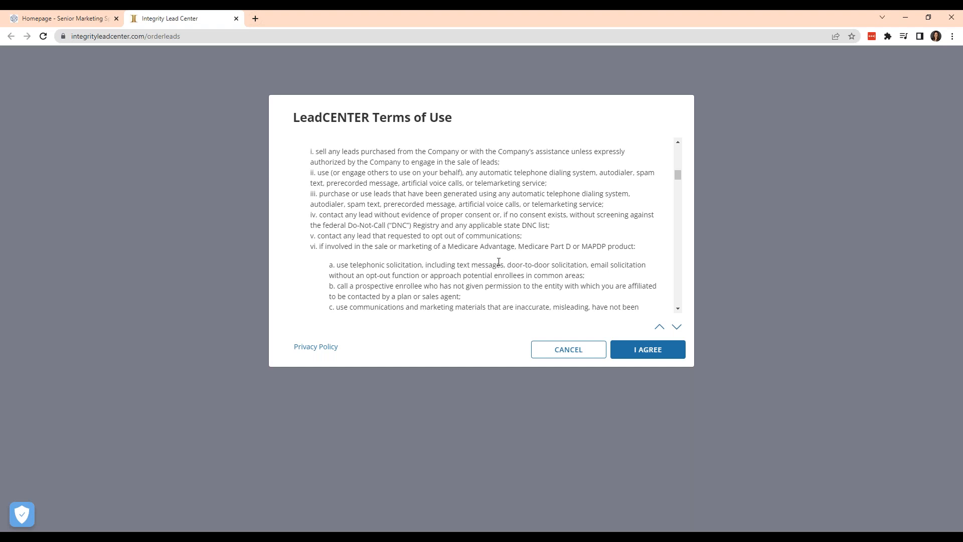
scroll(498, 261, "down", 4)
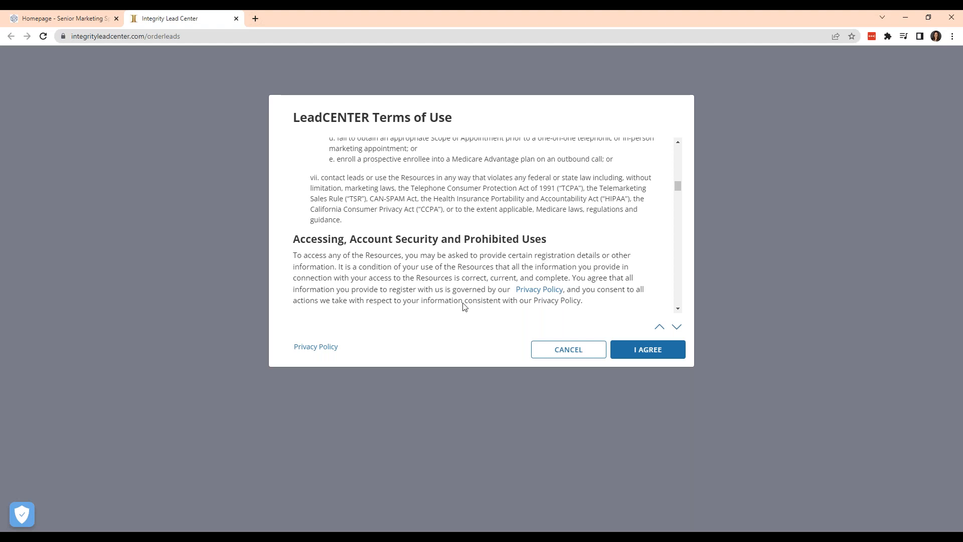
scroll(490, 205, "down", 2)
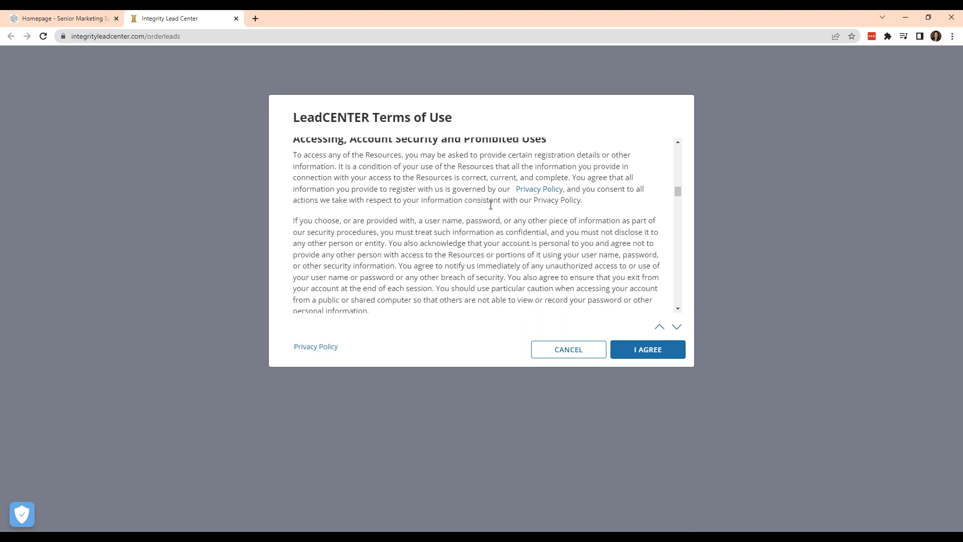
scroll(437, 194, "down", 6)
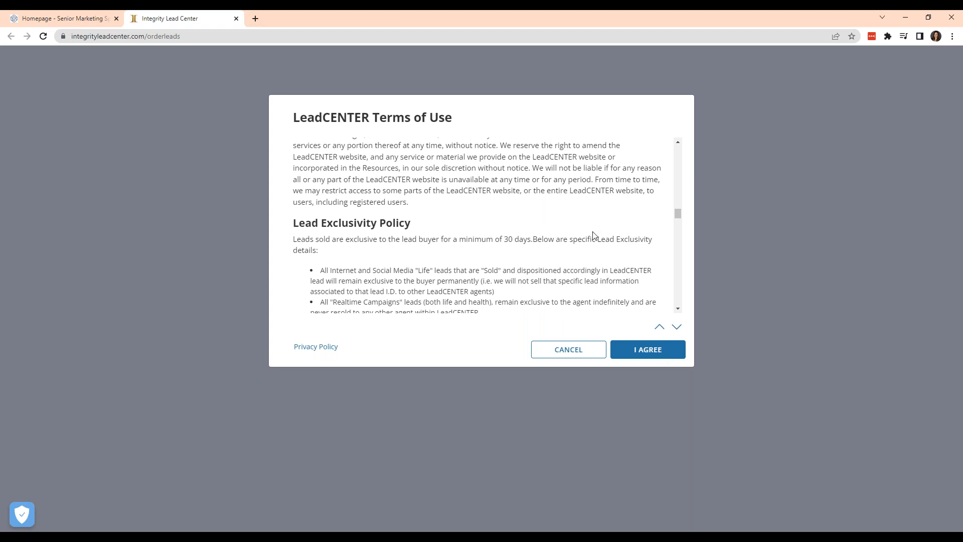
left_click(642, 350)
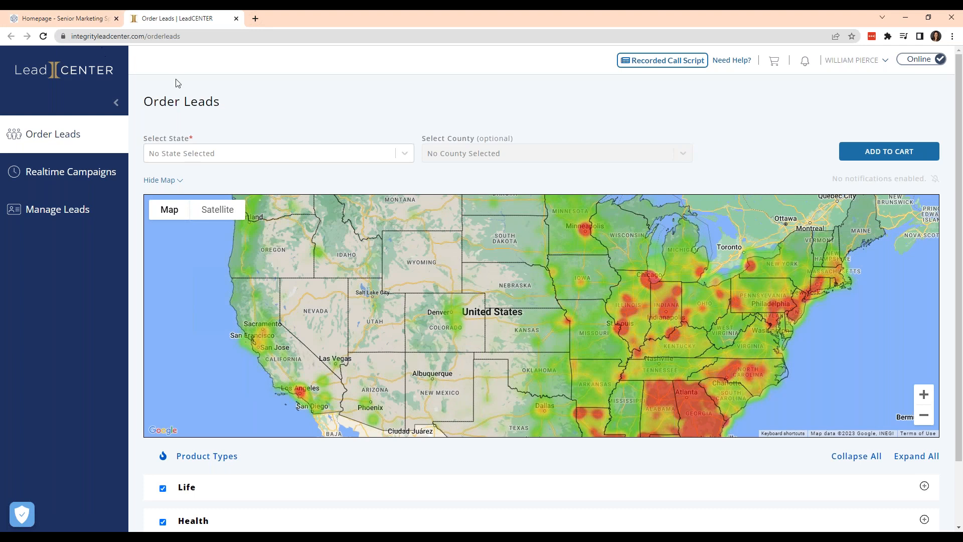
Step: Look through the states offered for the lead order and close the list without choosing one
mouse_move(171, 210)
left_click(359, 151)
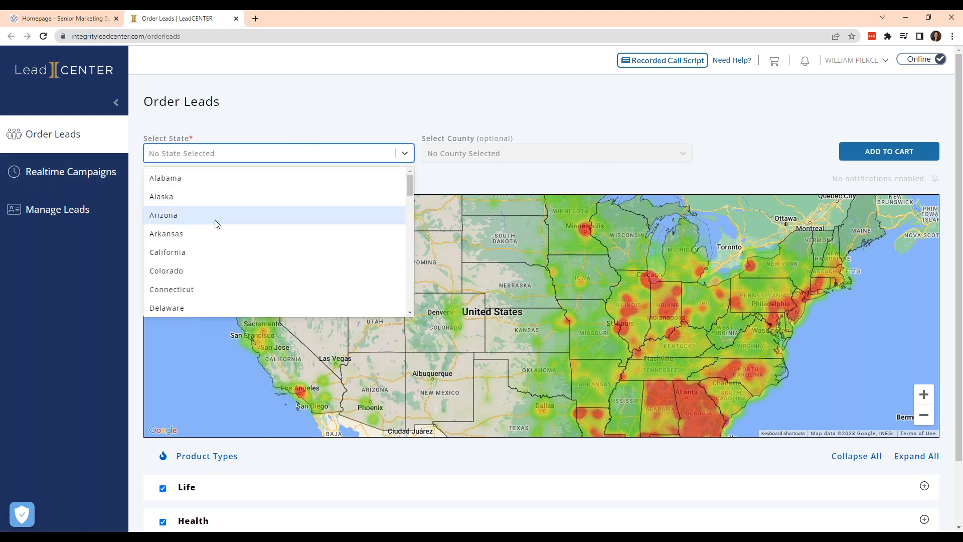
scroll(239, 271, "down", 2)
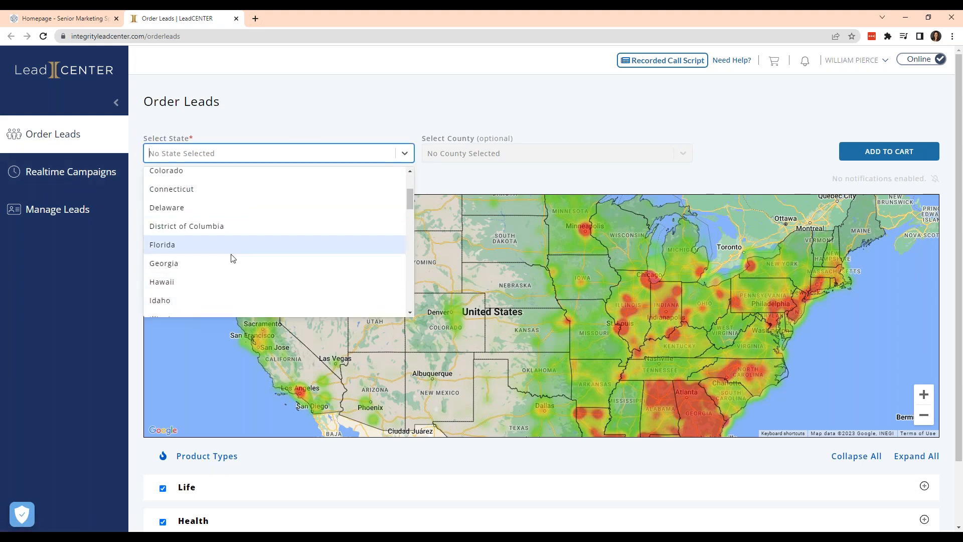
scroll(226, 245, "down", 1)
left_click(664, 180)
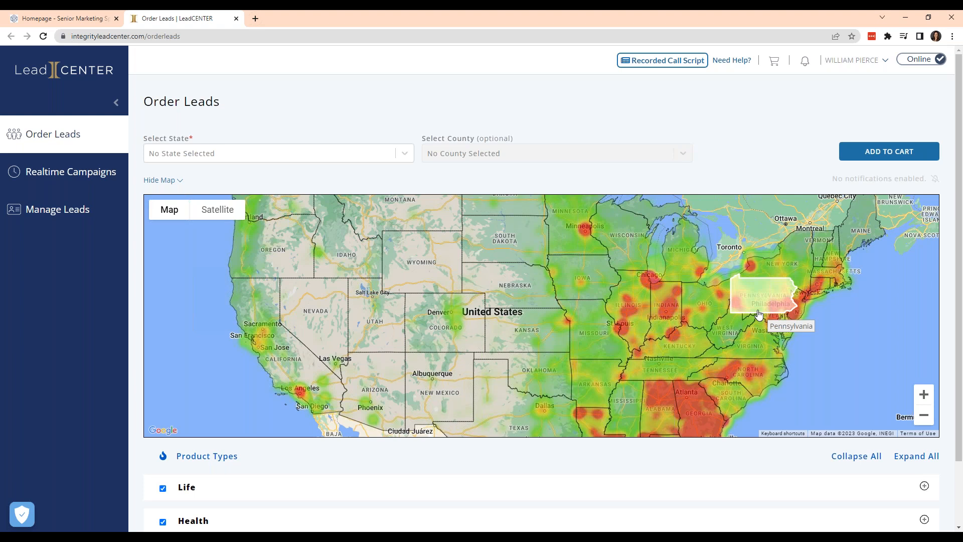
Step: Examine the lead density on the heat map across the different regions of the United States
scroll(809, 332, "down", 1)
scroll(741, 388, "up", 1)
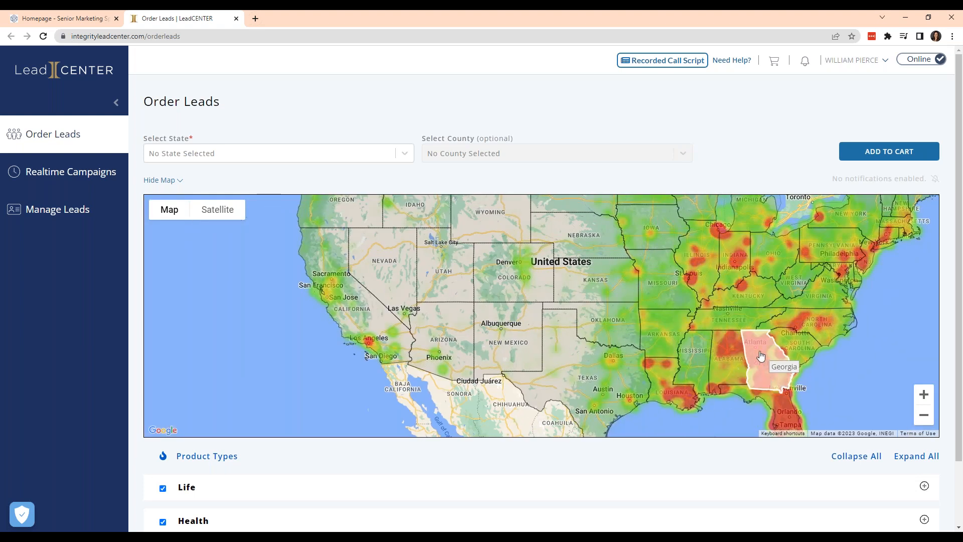
scroll(763, 356, "up", 1)
scroll(764, 356, "up", 1)
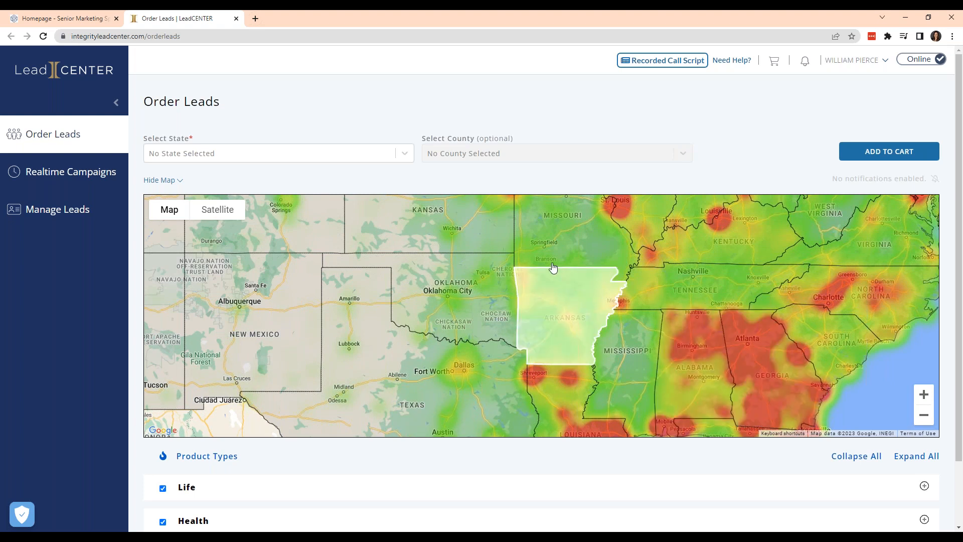
left_click_drag(674, 249, 650, 378)
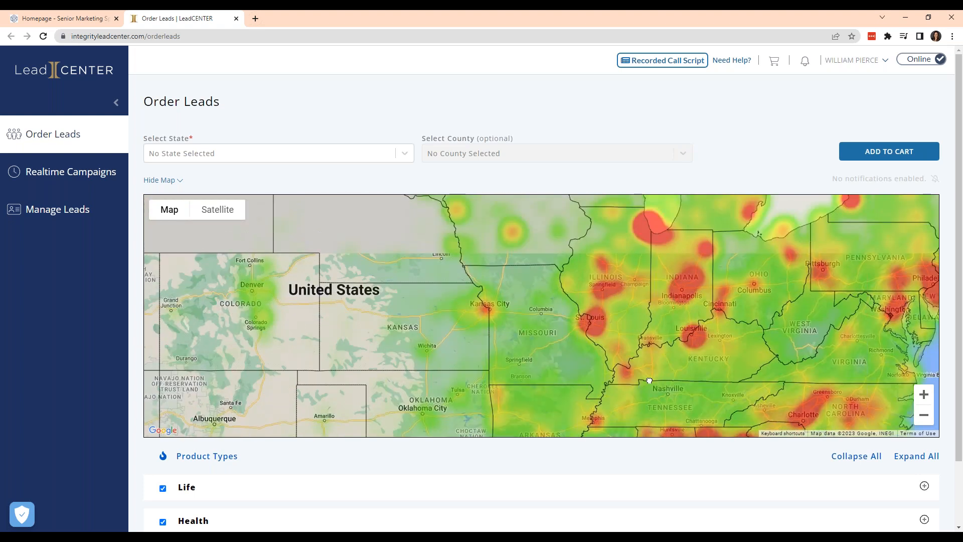
left_click_drag(430, 305, 484, 182)
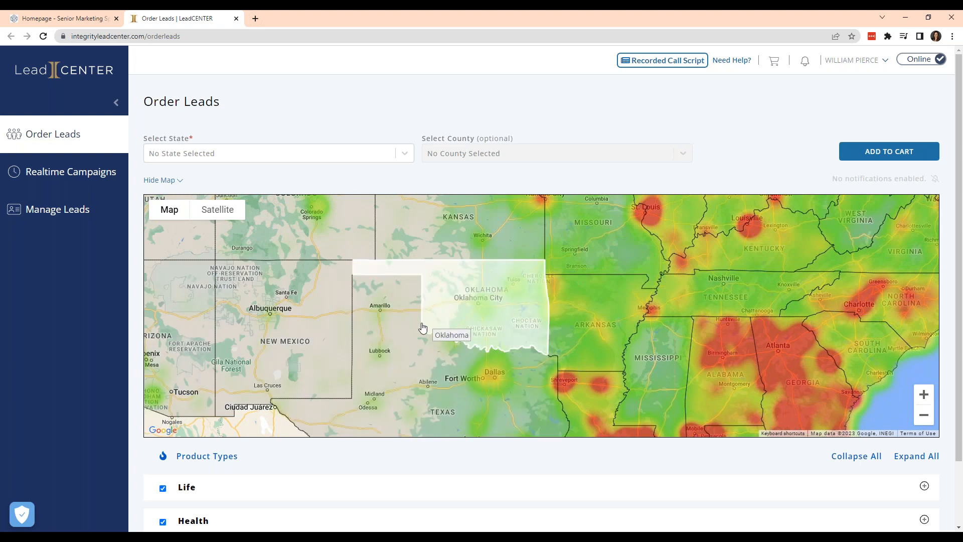
scroll(442, 353, "down", 1)
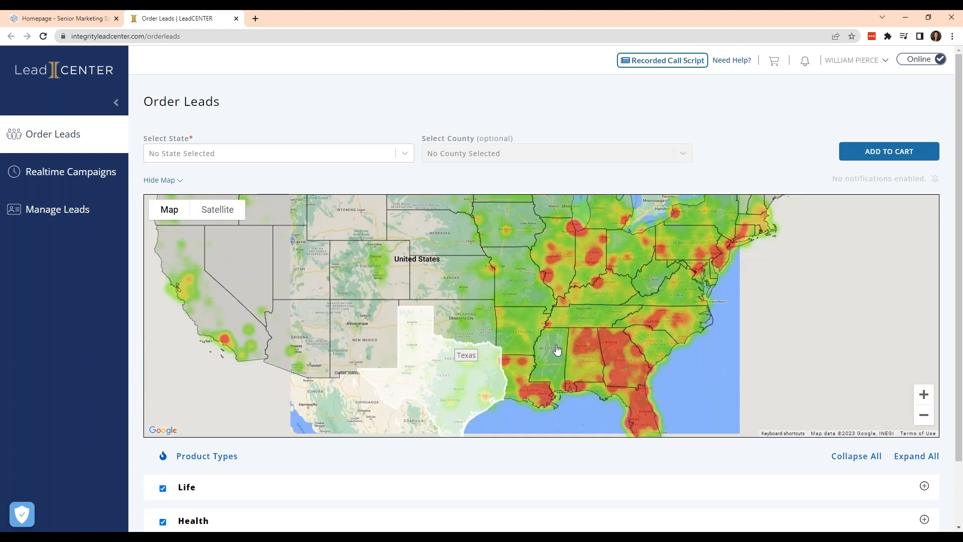
left_click_drag(417, 338, 405, 390)
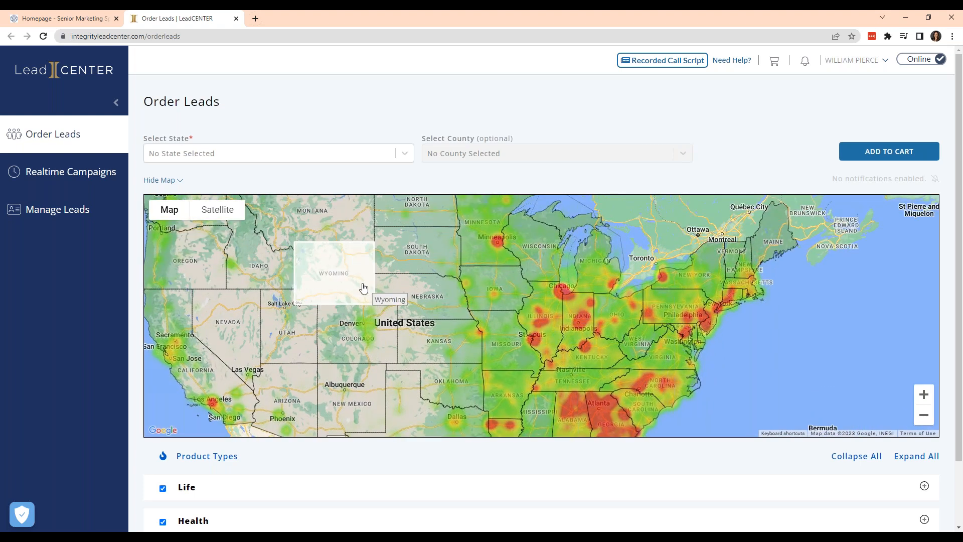
left_click_drag(609, 366, 598, 265)
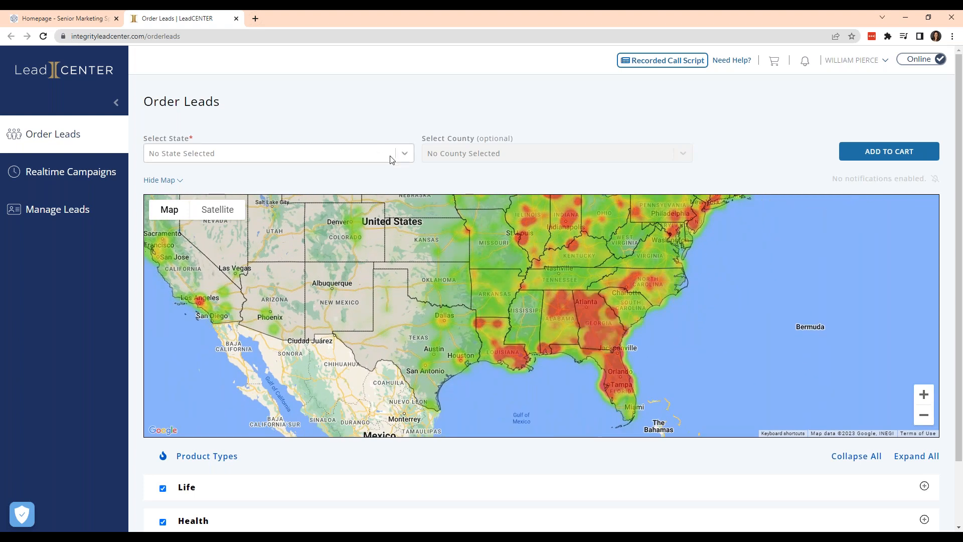
Step: Select Georgia as the state on the heat map and inspect its counties up close
left_click(601, 327)
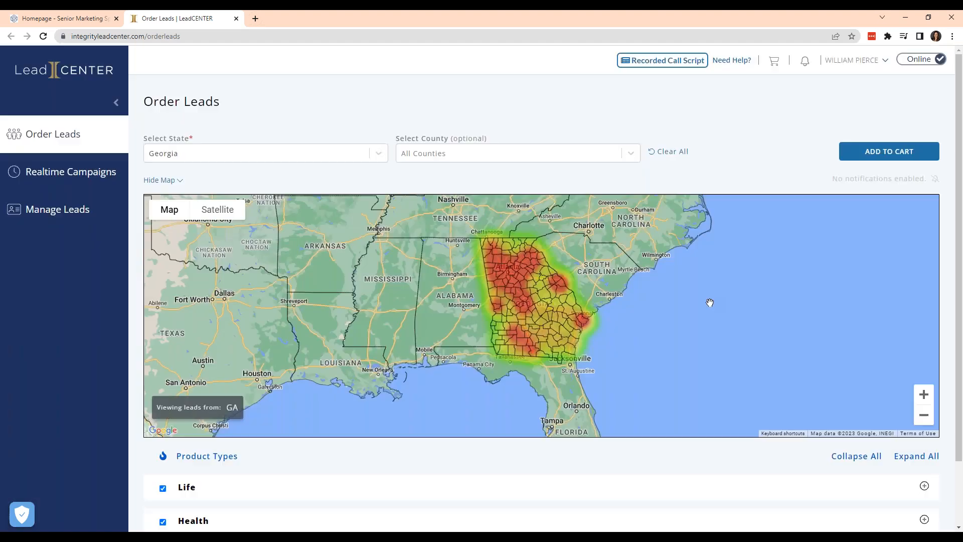
scroll(507, 305, "up", 2)
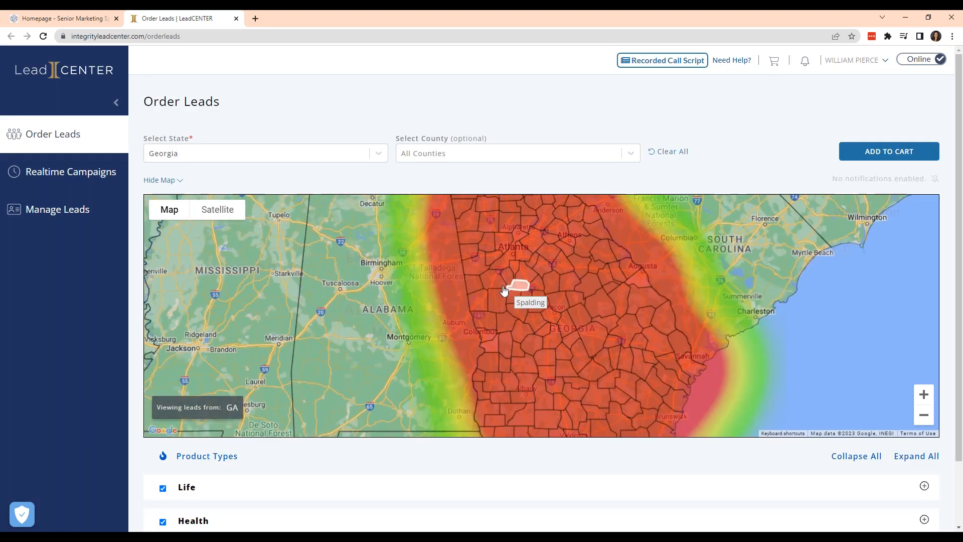
scroll(504, 290, "down", 1)
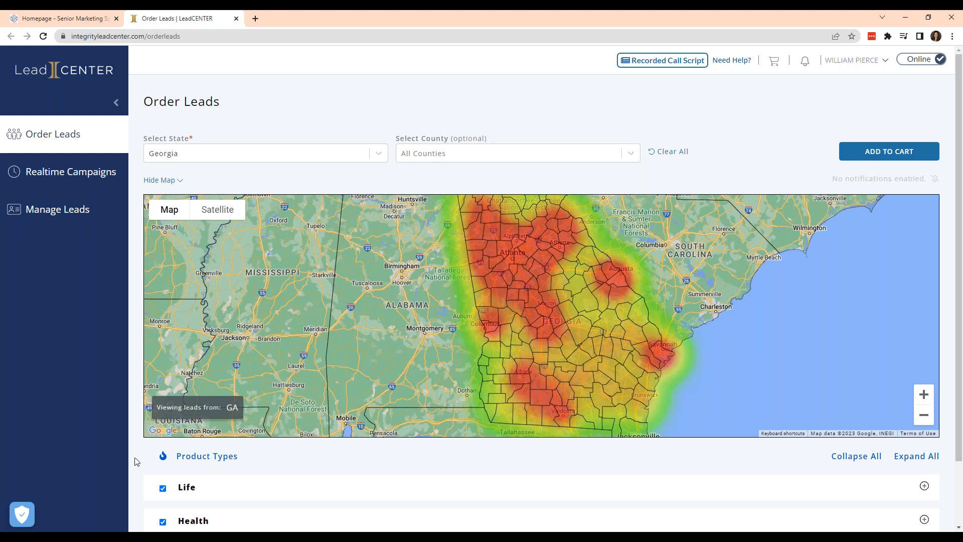
Step: Exclude the Life product type so that the map covers only Health leads, comparing the map with and without Life
scroll(123, 456, "down", 1)
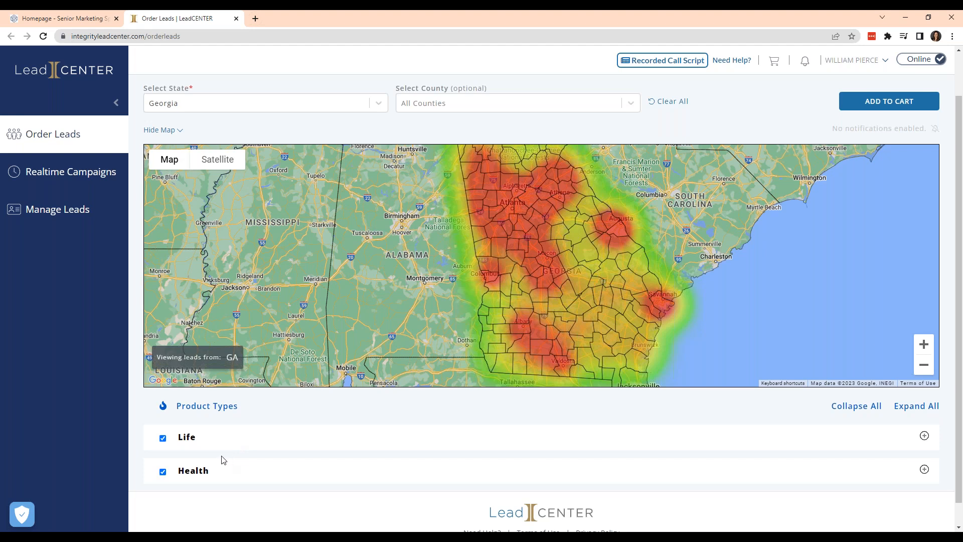
left_click(162, 438)
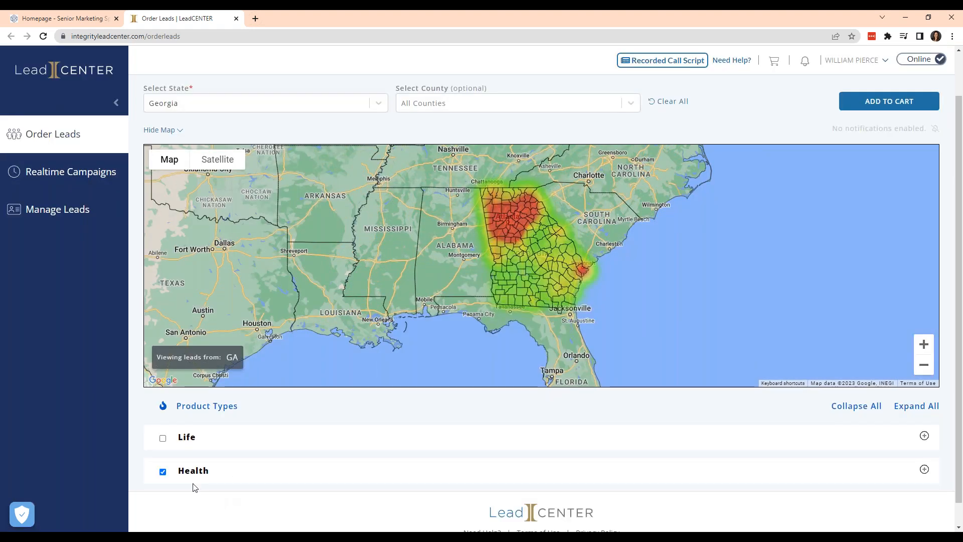
left_click(163, 437)
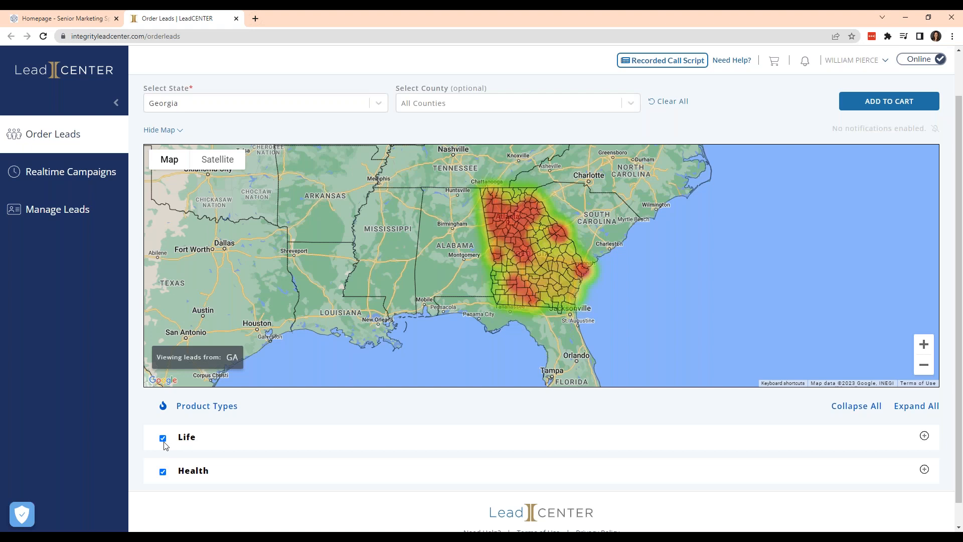
left_click(163, 438)
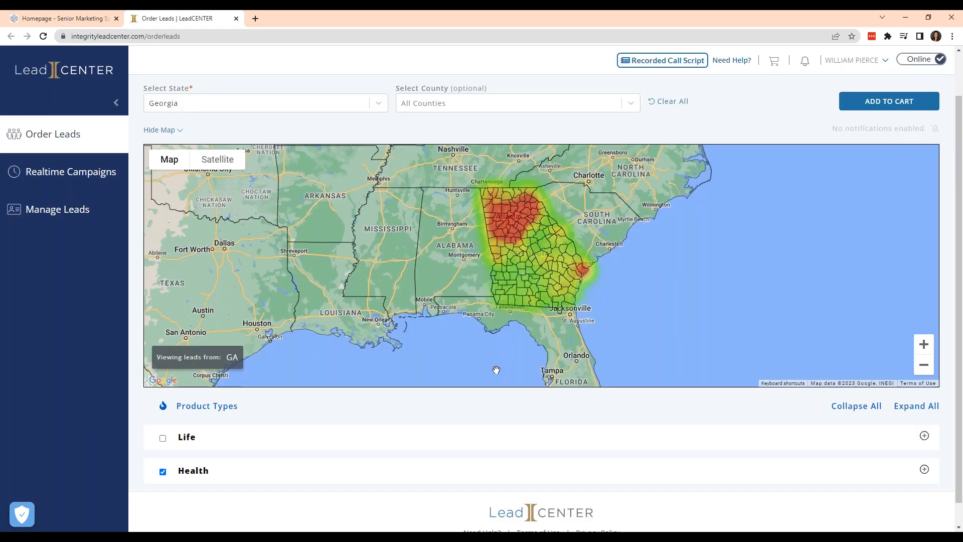
Step: Select Fulton County in the Atlanta area of the Georgia map
scroll(505, 215, "up", 3)
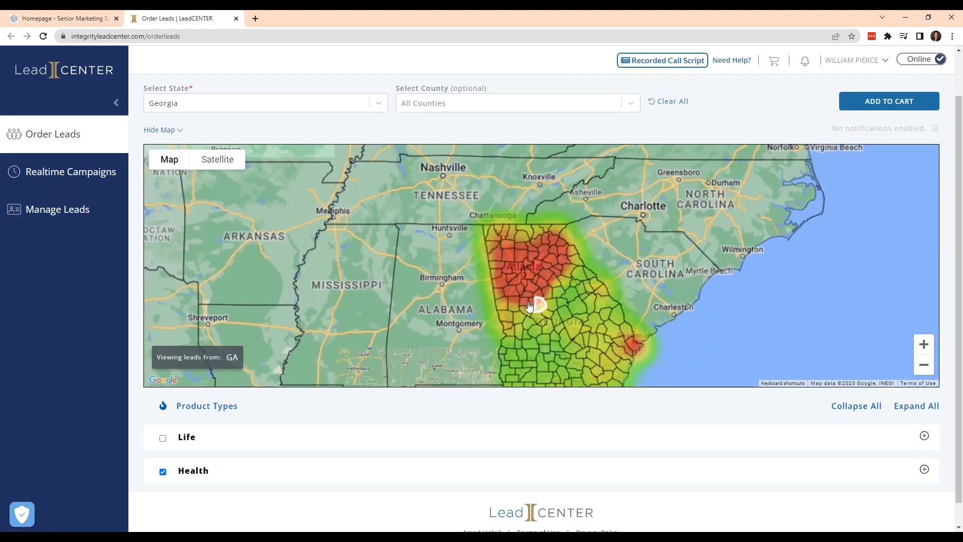
left_click_drag(710, 255, 706, 302)
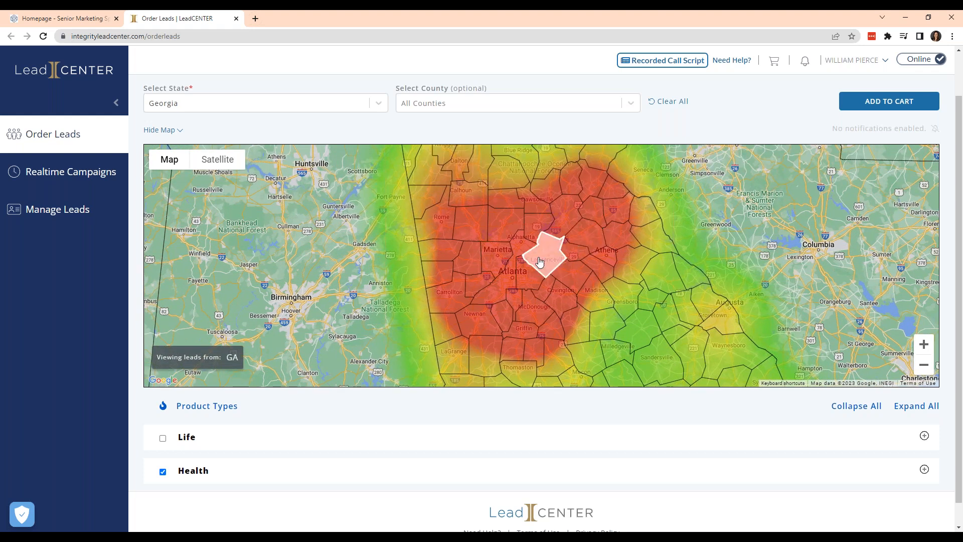
left_click(506, 292)
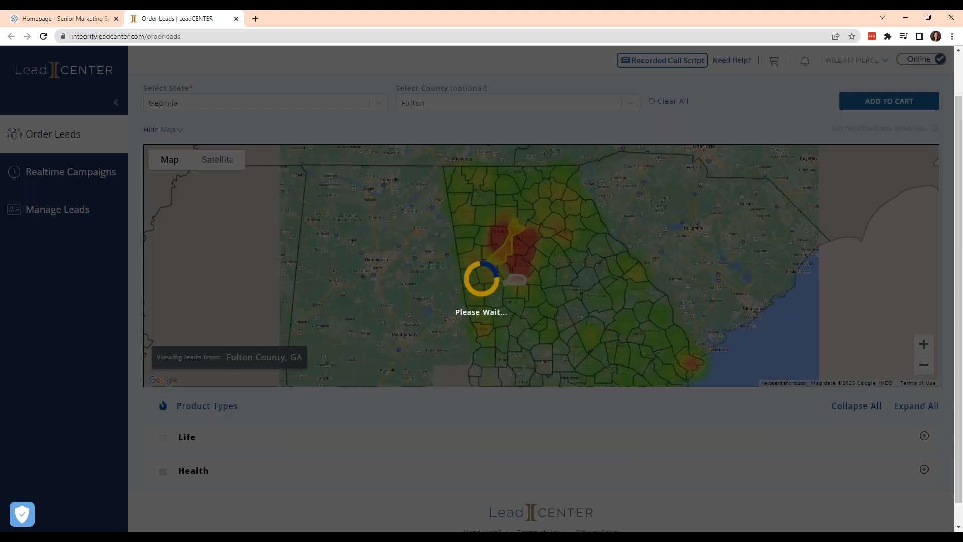
Step: Expand the Health product type and review its internet and direct mail lead types, availability and unit costs
scroll(457, 405, "down", 1)
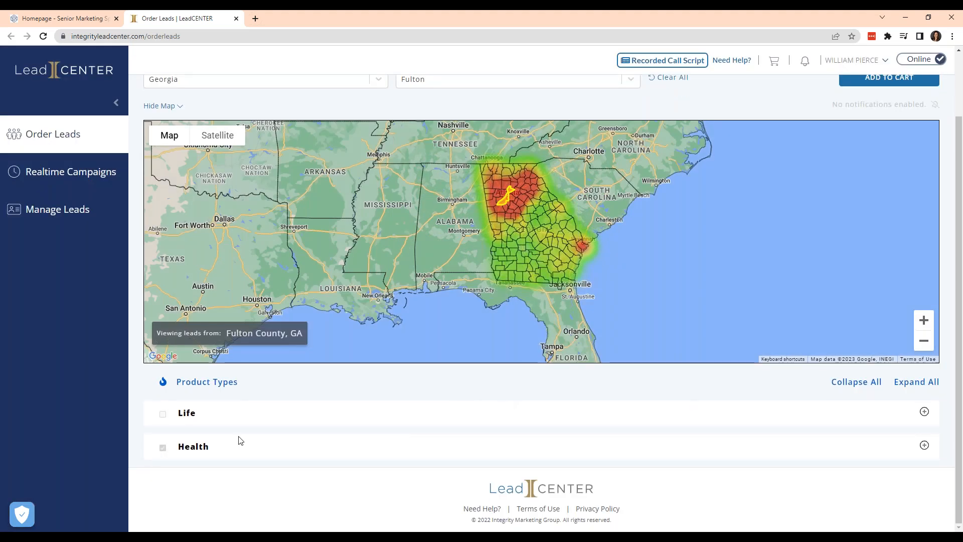
left_click(924, 446)
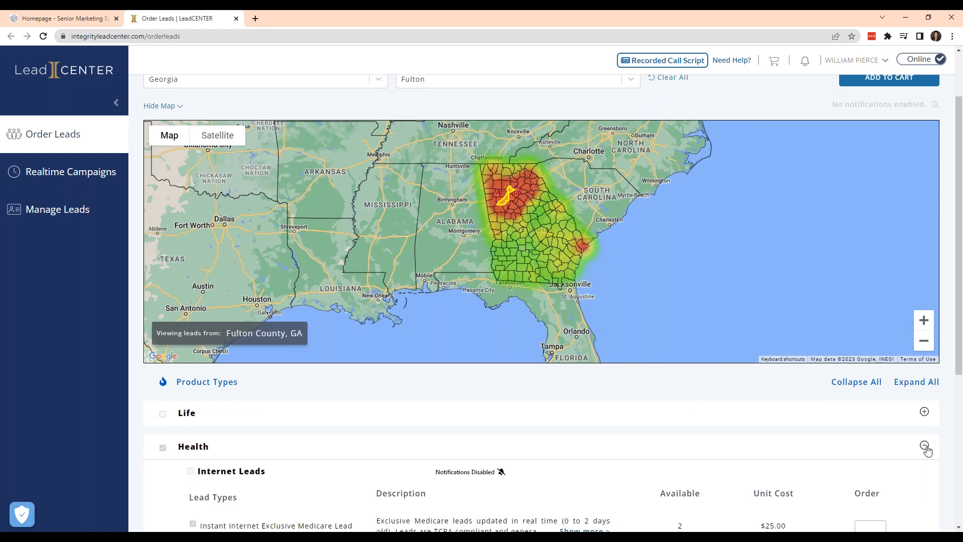
scroll(597, 466, "down", 3)
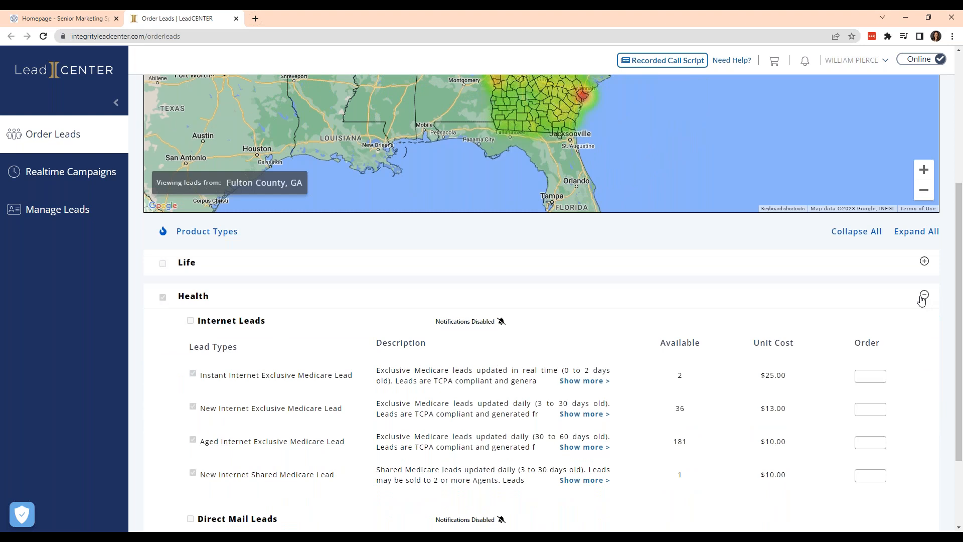
scroll(600, 401, "down", 1)
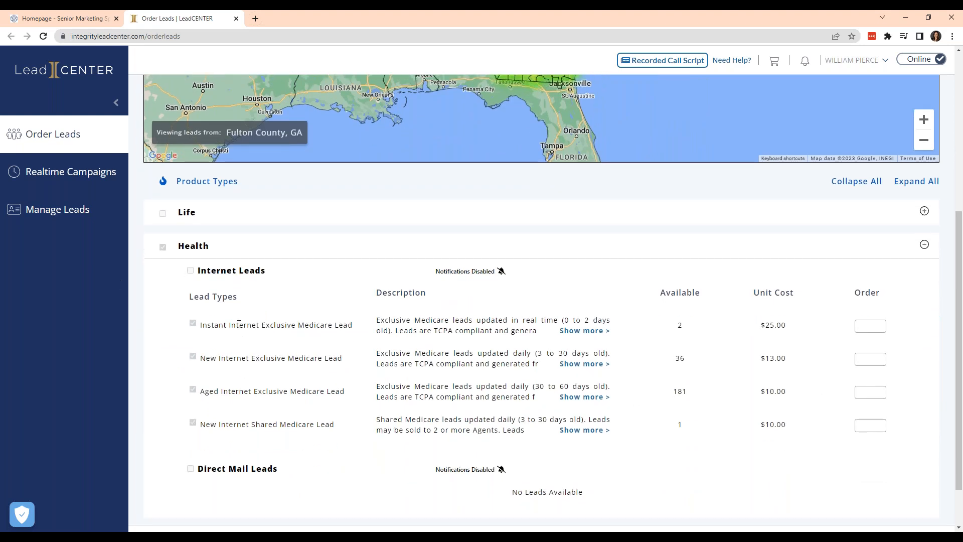
scroll(291, 445, "down", 1)
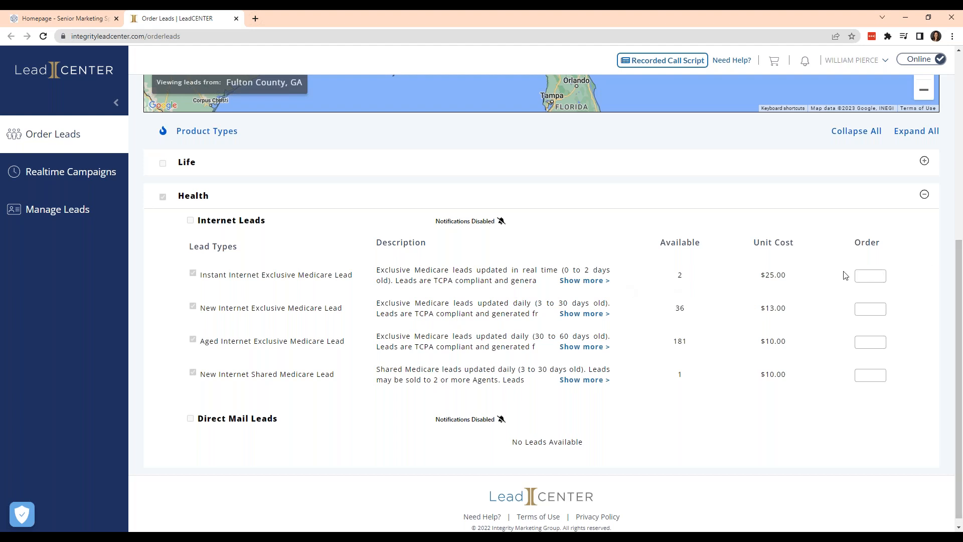
Step: Set the order quantity for Instant Internet Exclusive Medicare Lead to 2 and highlight the aged leads' 30 to 60 day range
left_click(873, 282)
left_click(936, 282)
left_click_drag(536, 332, 598, 333)
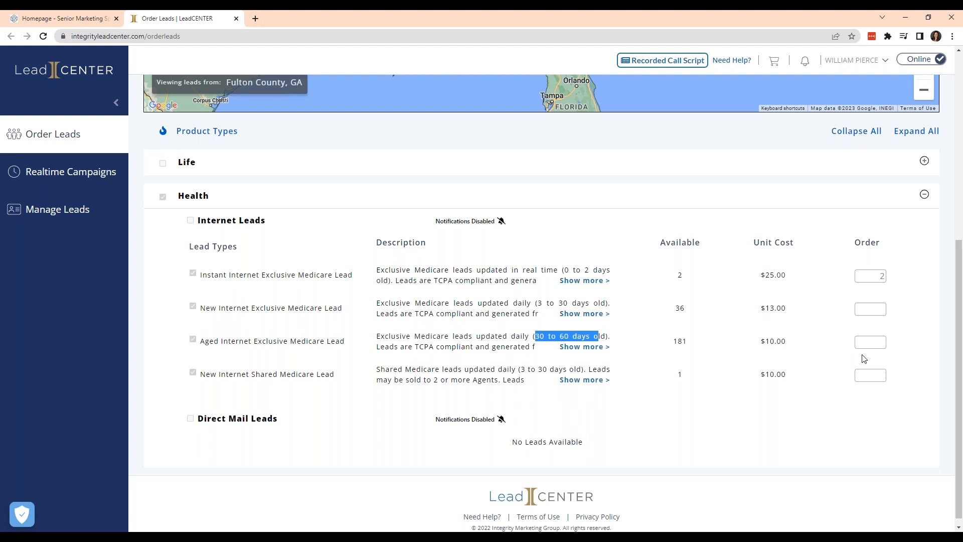
Step: Set the order quantity for Aged Internet Exclusive Medicare Lead to 20 and add the Fulton County leads to the cart
left_click(883, 342)
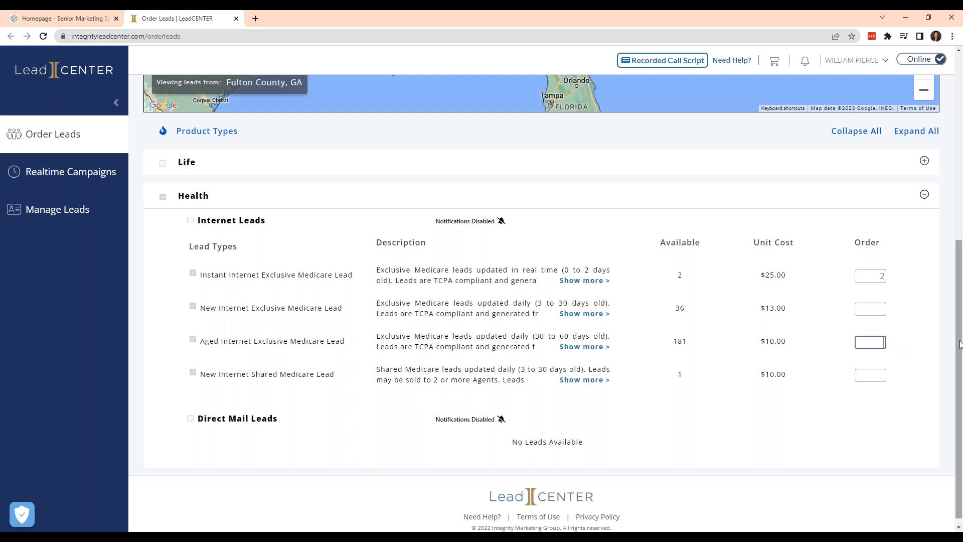
type("20")
left_click(797, 444)
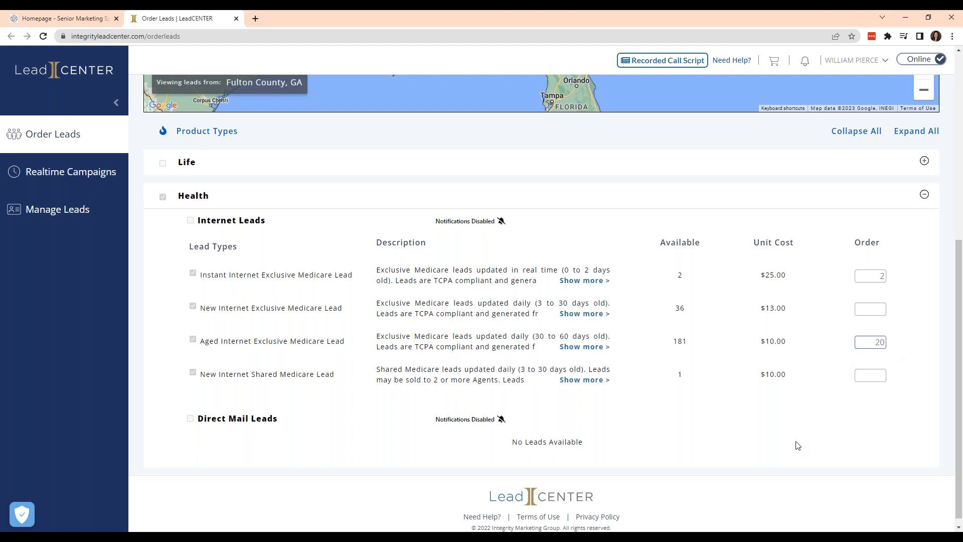
scroll(785, 404, "up", 2)
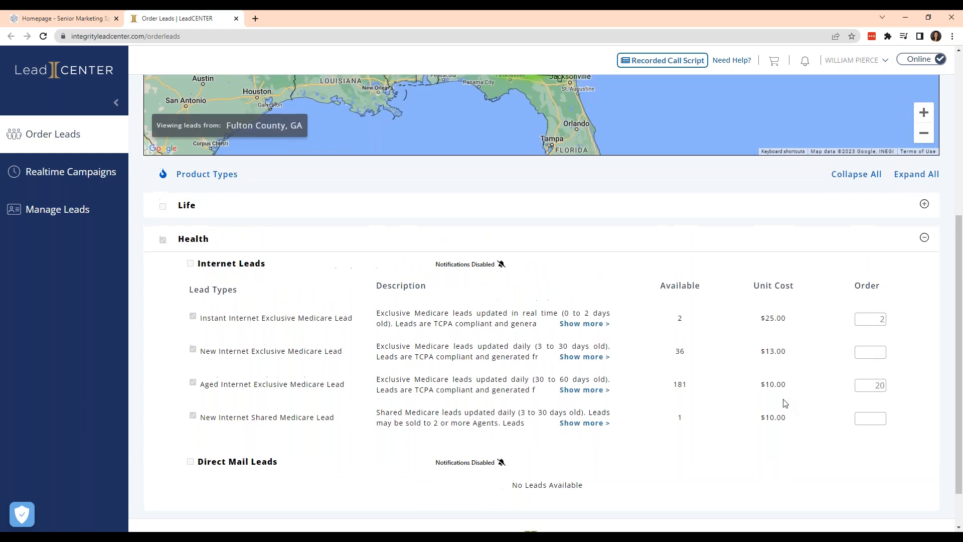
scroll(800, 418, "up", 5)
left_click(885, 152)
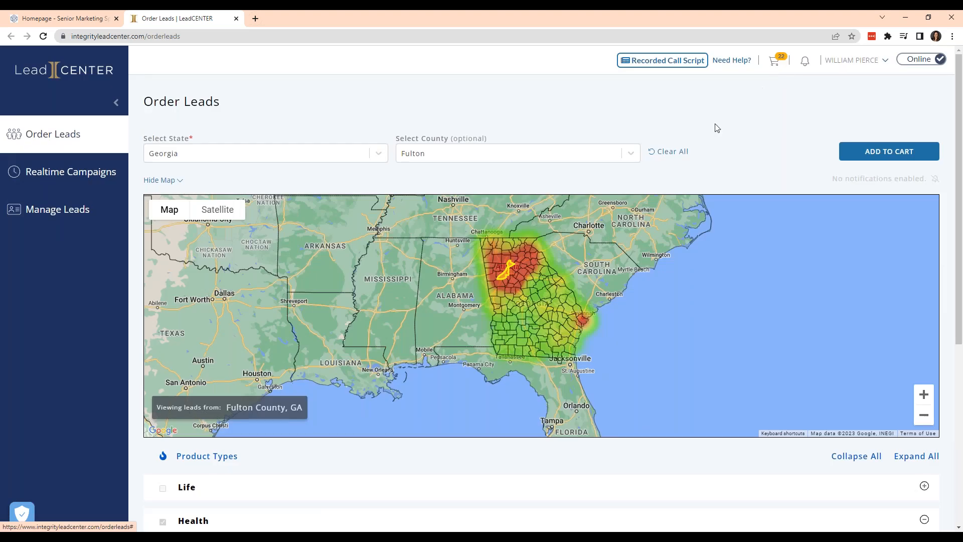
Step: Select DeKalb County on the Georgia map and bring up its available Health lead types
scroll(505, 269, "up", 1)
scroll(572, 256, "up", 2)
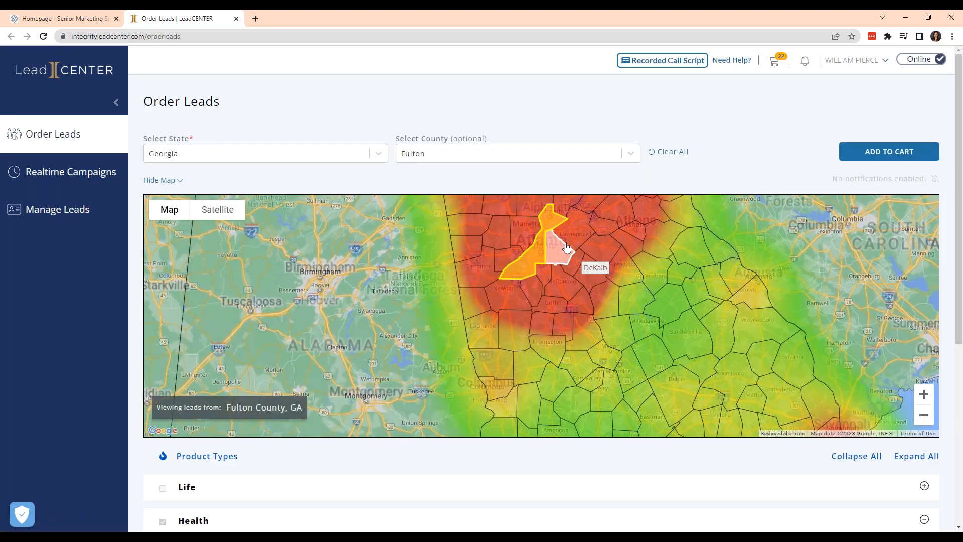
left_click(554, 251)
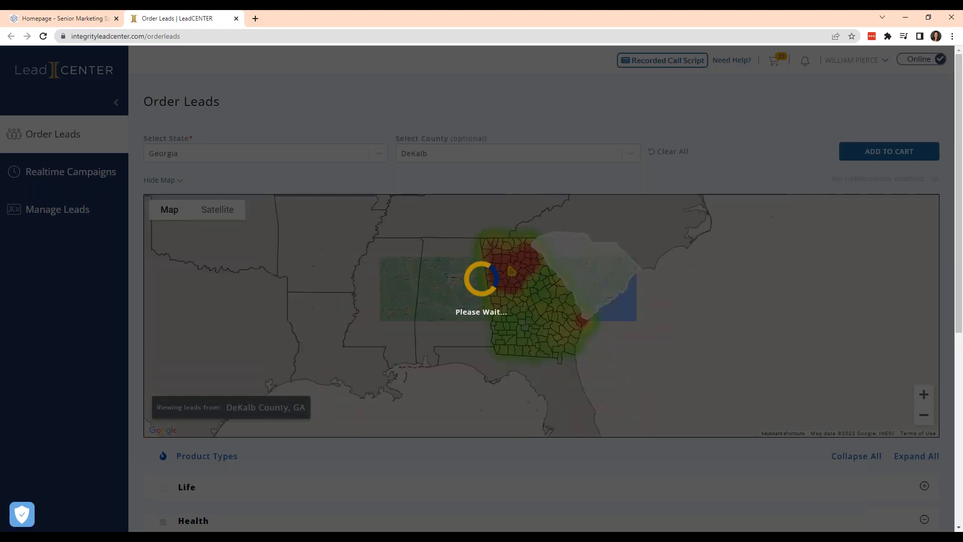
scroll(444, 397, "down", 1)
scroll(458, 284, "up", 2)
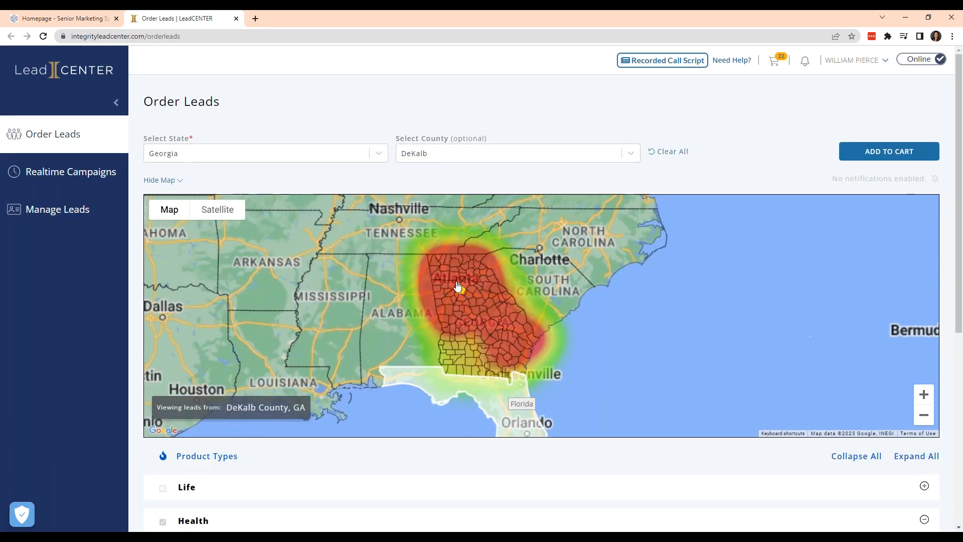
scroll(426, 219, "down", 1)
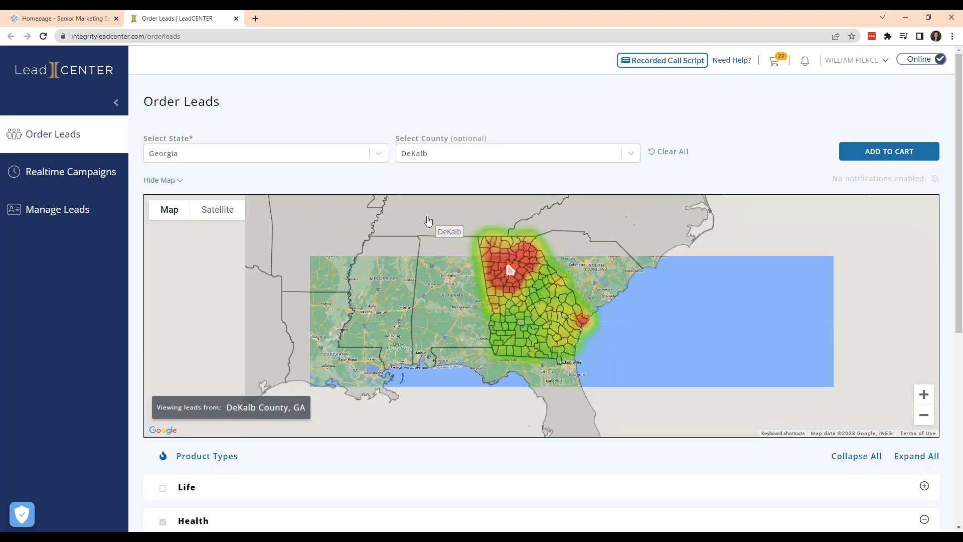
scroll(538, 486, "down", 2)
scroll(538, 486, "down", 4)
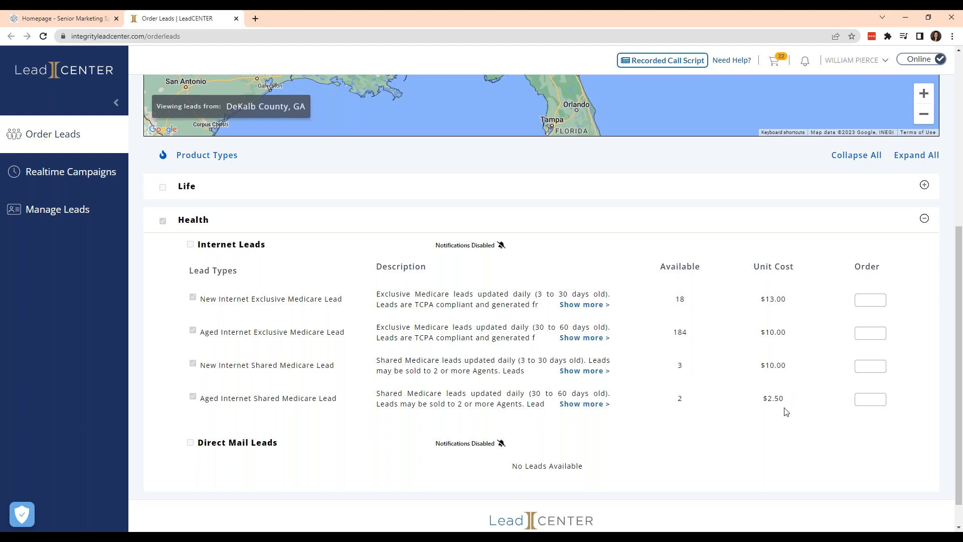
Step: Set the order quantity for Aged Internet Shared Medicare Lead to 2 and add the DeKalb County leads to the cart
left_click(872, 398)
type("2")
left_click(879, 434)
scroll(958, 350, "up", 2)
scroll(957, 350, "up", 4)
left_click(908, 159)
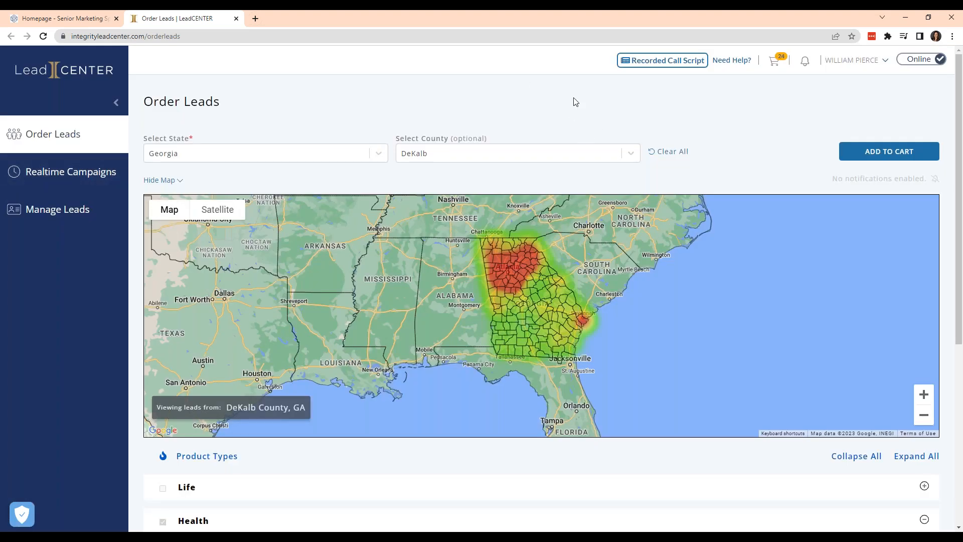
Step: Open the shopping cart, leave the coupon code empty, and proceed to payment
left_click(773, 64)
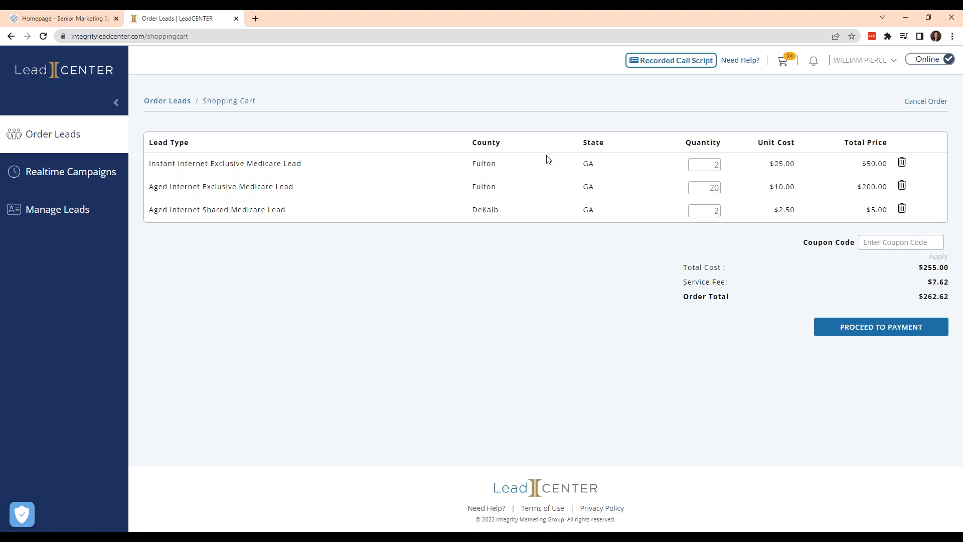
left_click(869, 244)
left_click(895, 351)
left_click(888, 333)
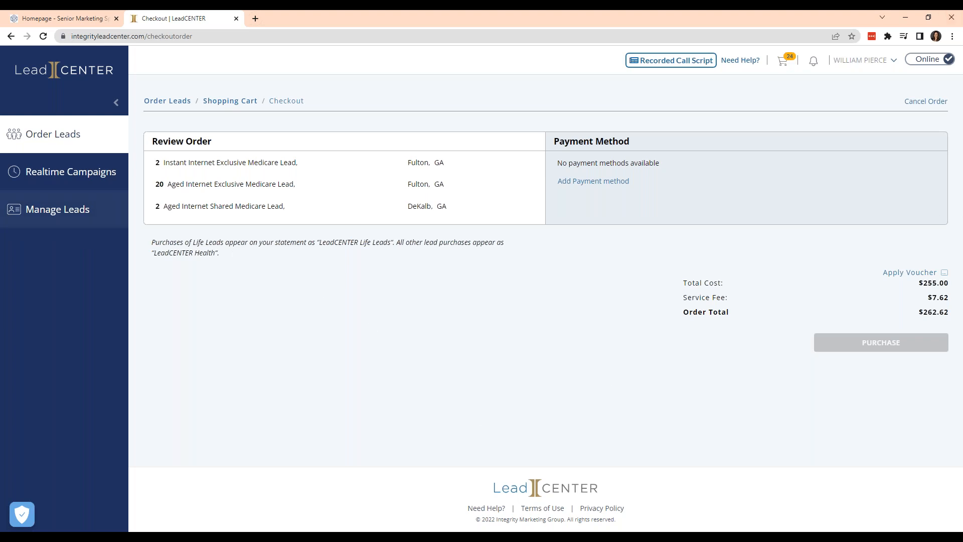
Step: Show the Health leads under Manage Leads and switch to the MedicareCENTER dashboard
left_click(33, 215)
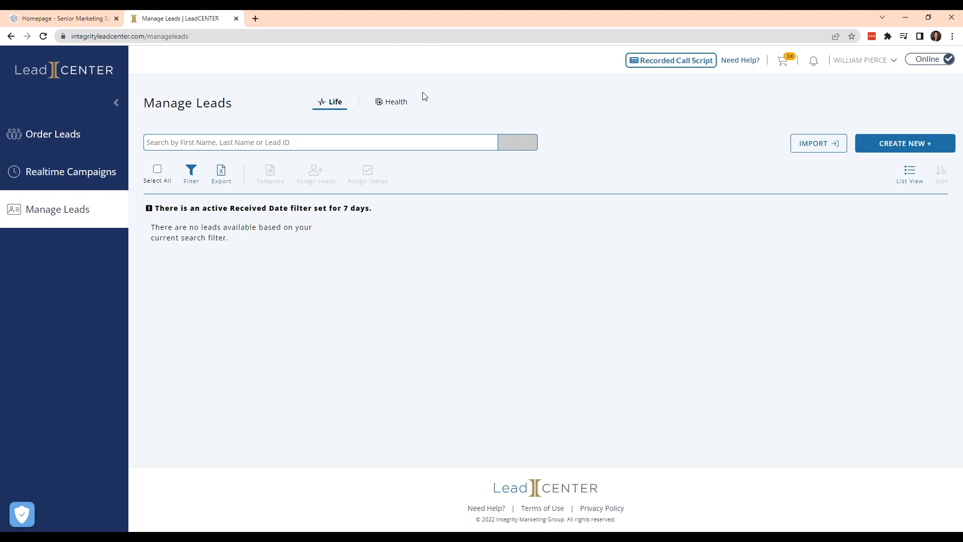
left_click(395, 110)
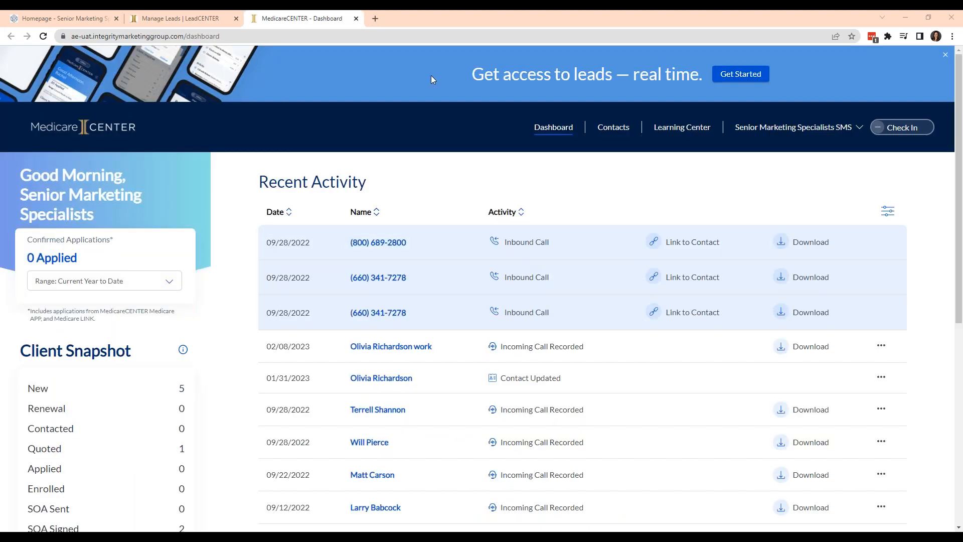
left_click(216, 15)
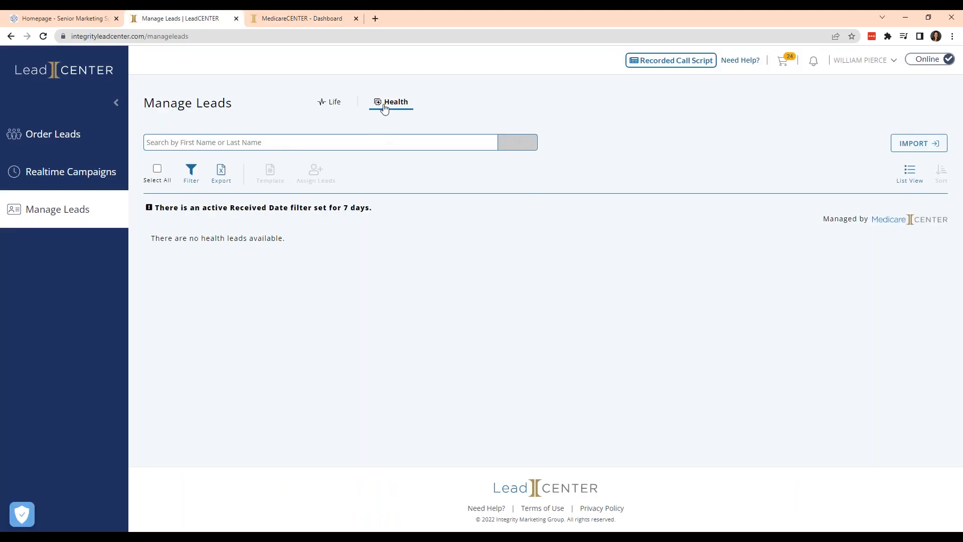
left_click(307, 19)
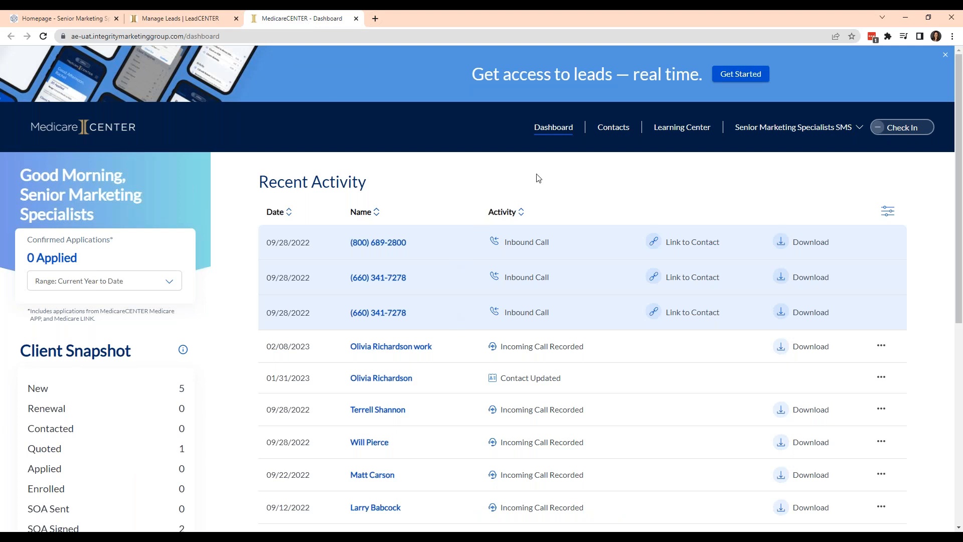
Step: Open the MedicareCENTER contacts and filter them to the New stage
left_click(621, 132)
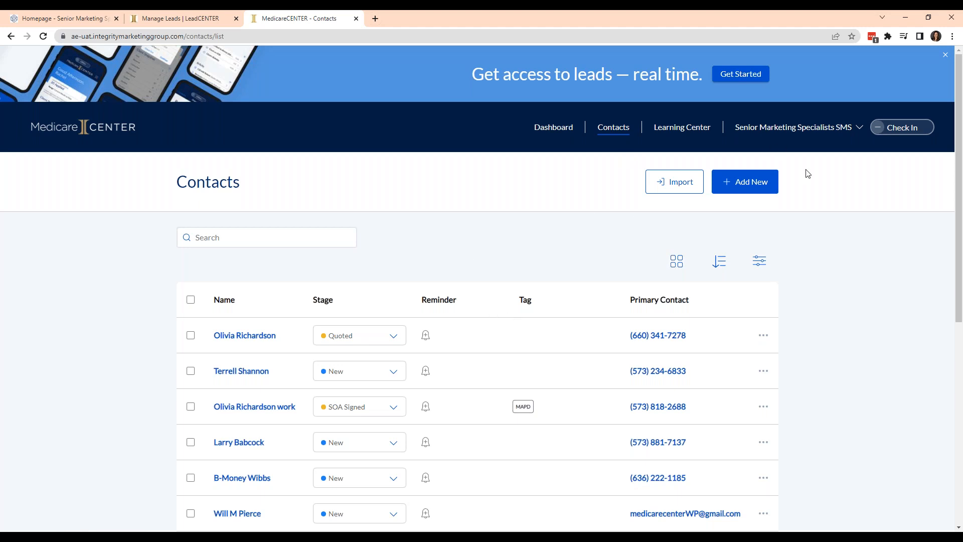
left_click(759, 261)
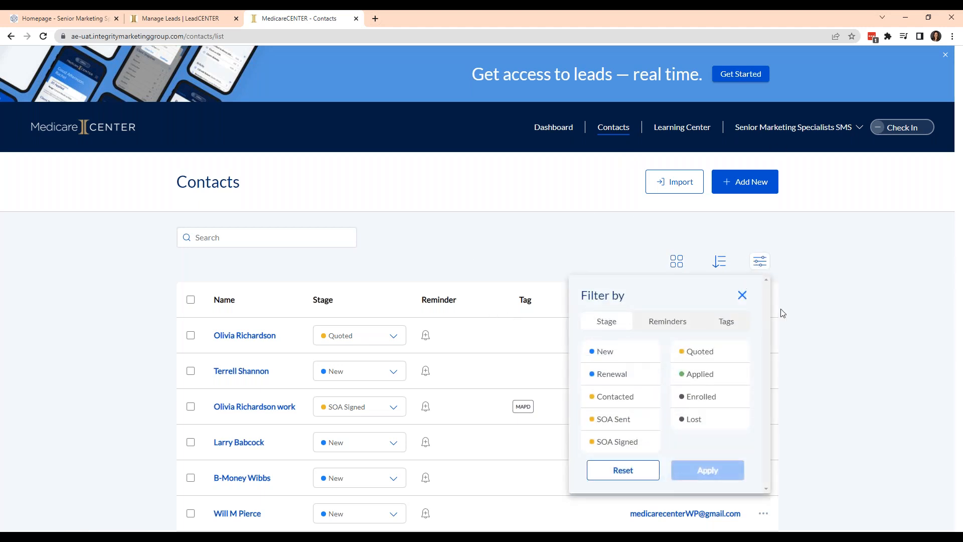
left_click(614, 356)
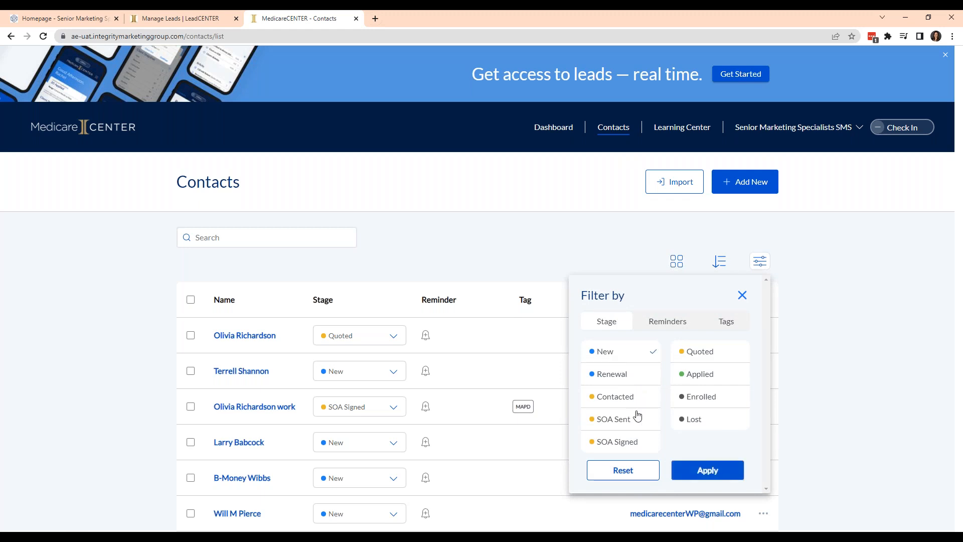
left_click(707, 470)
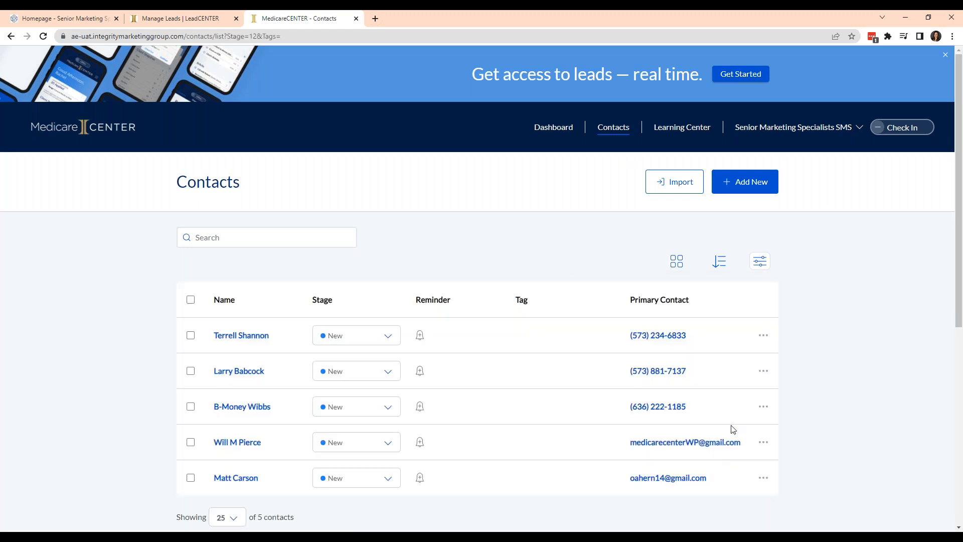
Step: View the sort options for the contacts and switch the contacts to card view
left_click(719, 260)
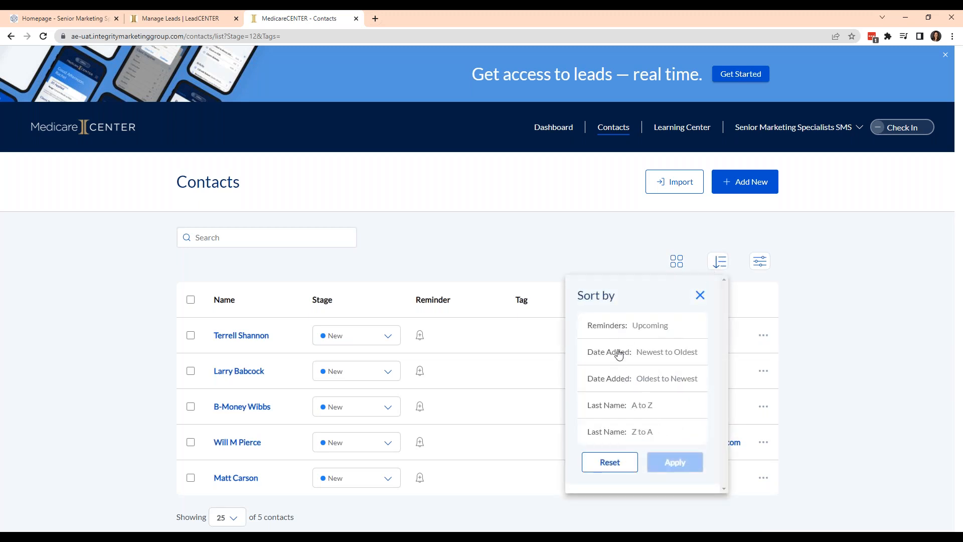
left_click(769, 256)
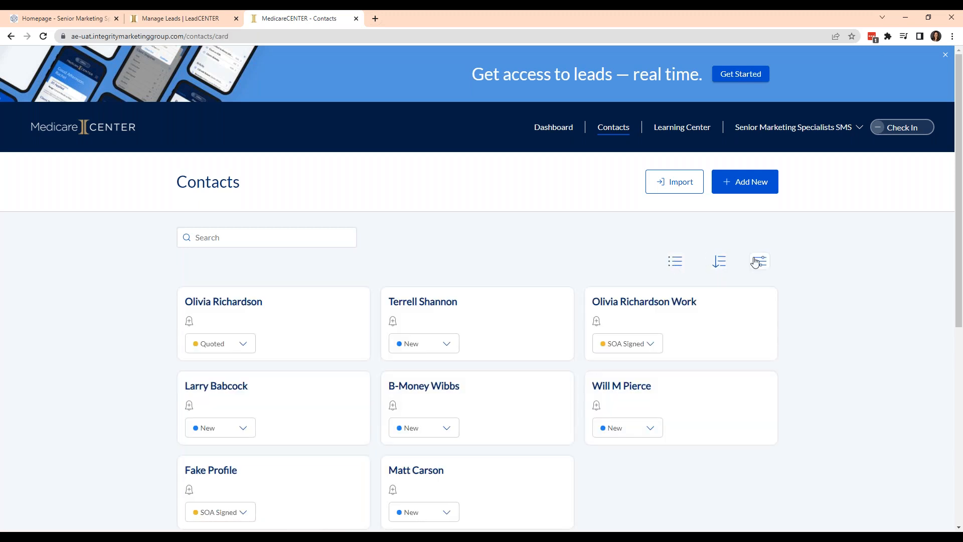
Step: Review the Campaigns tags offered in the contact filter and close the filter without applying any
left_click(760, 260)
left_click(731, 324)
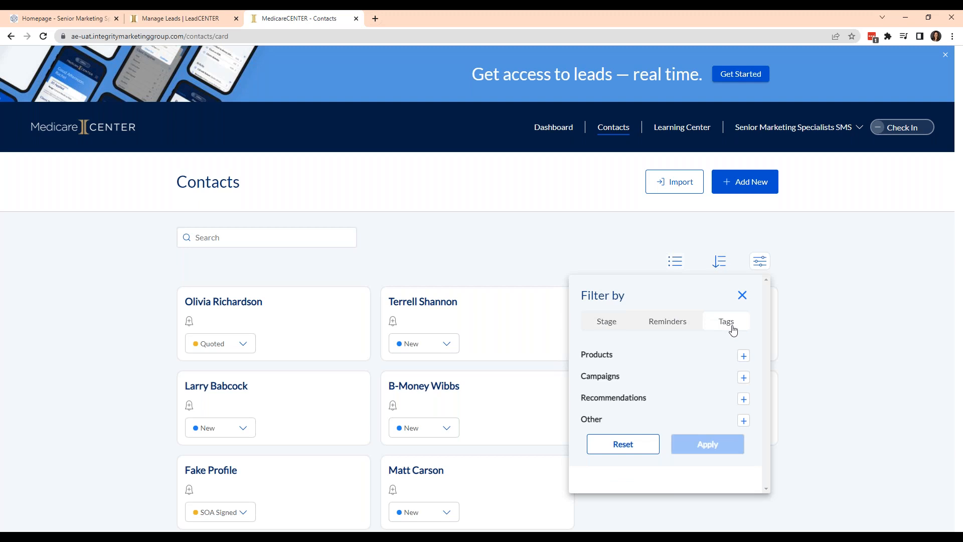
left_click(743, 377)
scroll(647, 427, "down", 1)
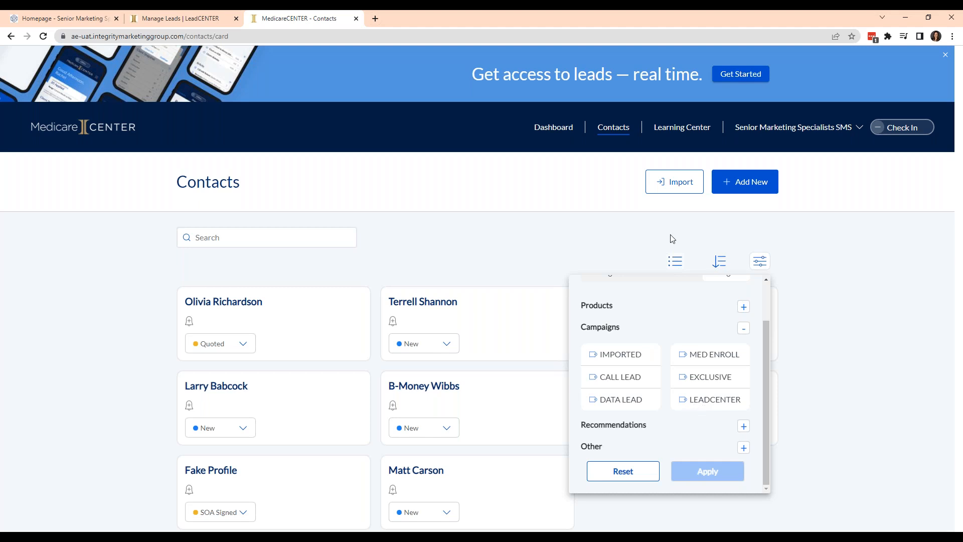
left_click(620, 229)
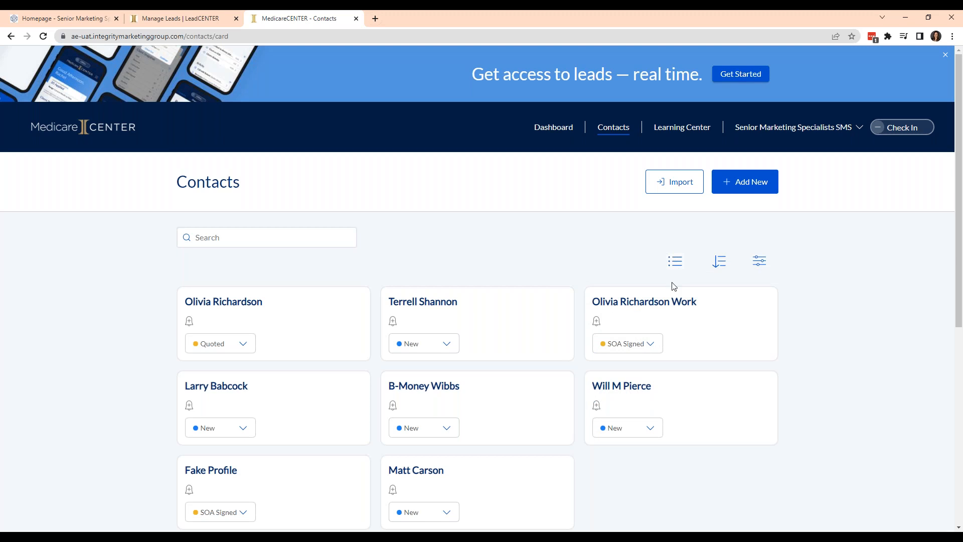
Step: Compare LeadCENTER's Health leads page with the MedicareCENTER contacts that manage those leads
left_click(173, 17)
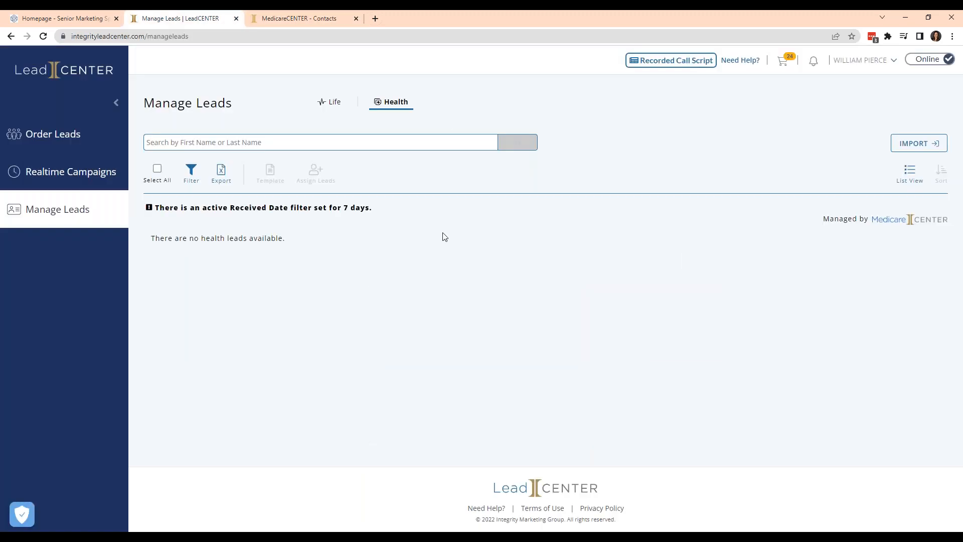
left_click(299, 18)
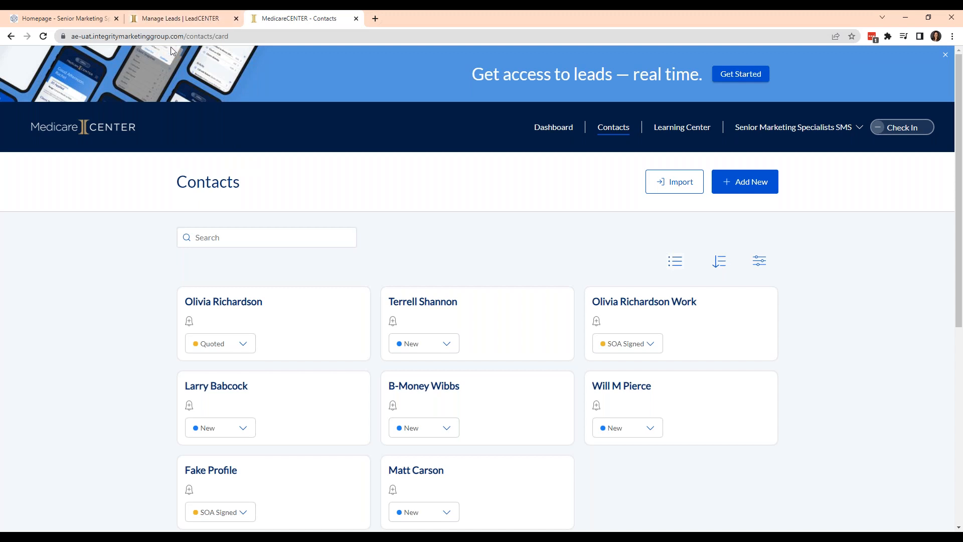
left_click(195, 16)
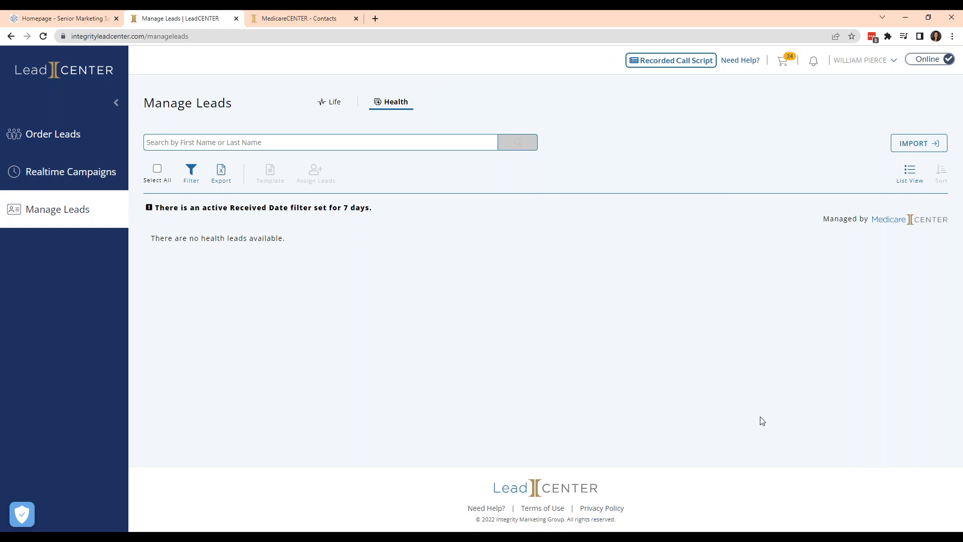
left_click(265, 14)
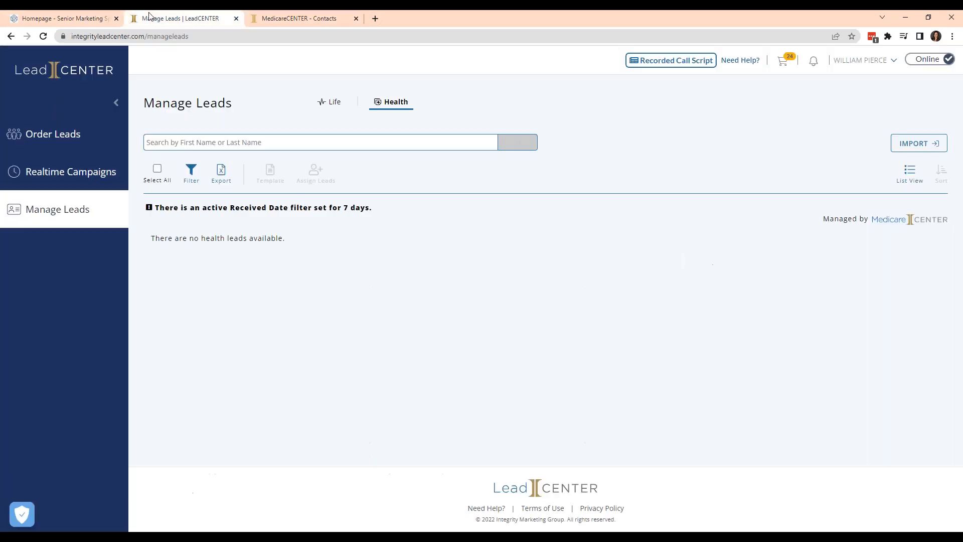
Step: Return to LeadCENTER, view the nationwide Order Leads map, and reopen Manage Leads
left_click(130, 19)
left_click(56, 142)
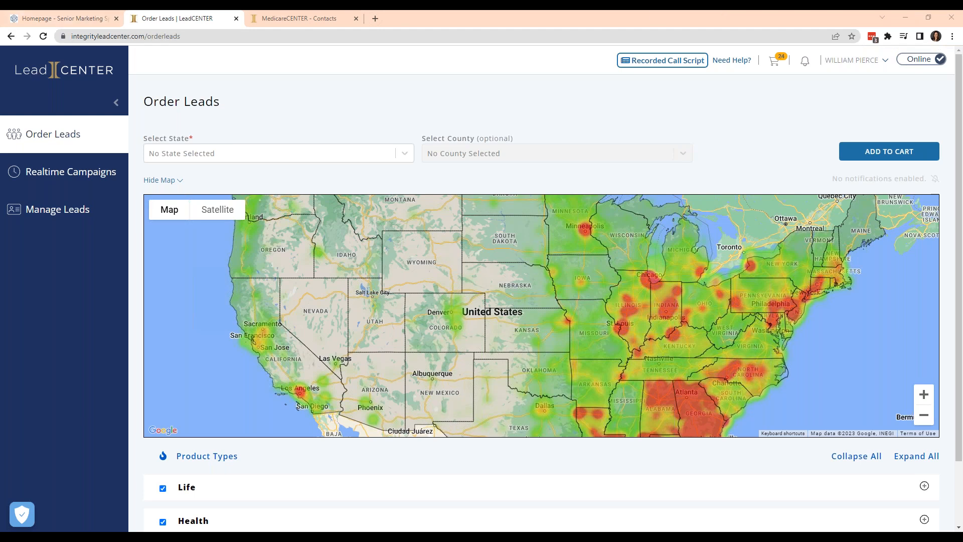
left_click(80, 211)
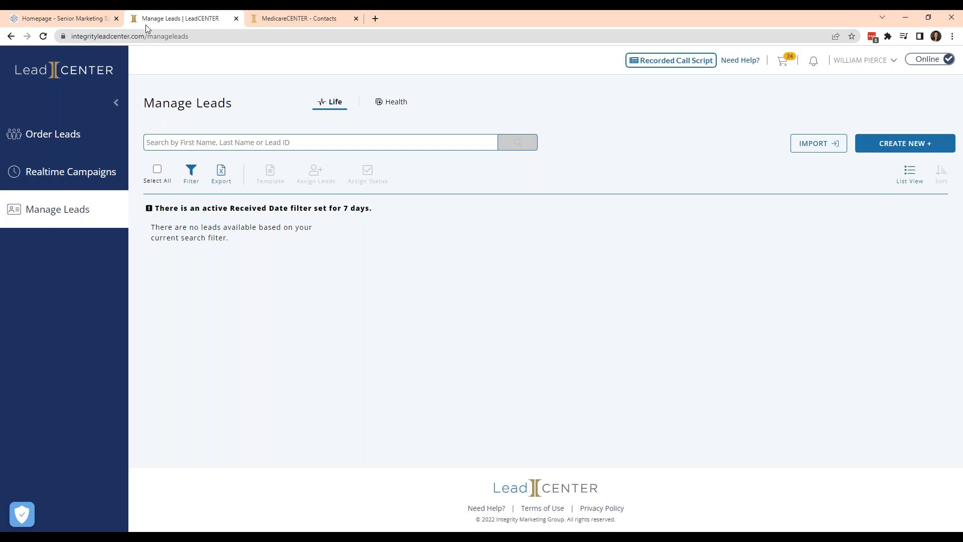
Step: Switch to MedicareCENTER, show the contacts as a list and select them all, and return to LeadCENTER's Manage Leads
left_click(312, 16)
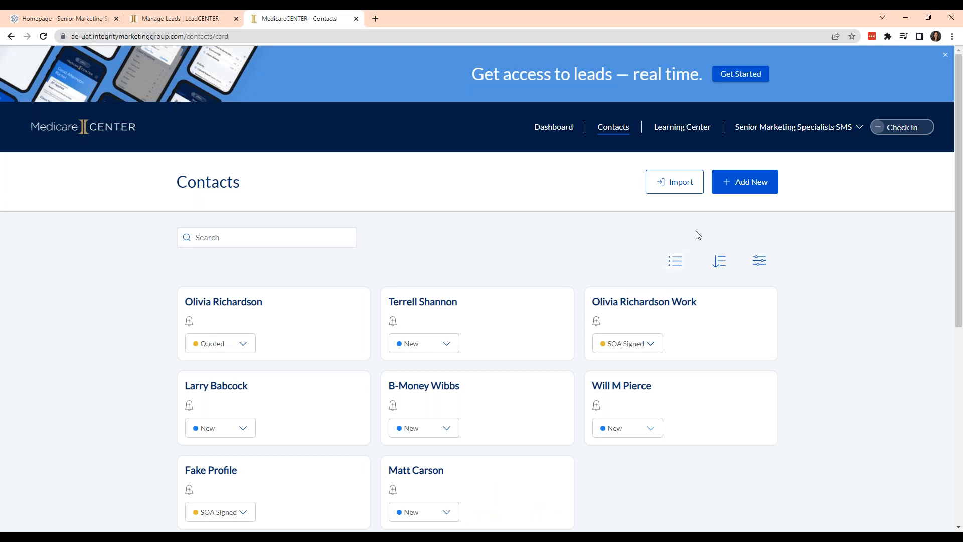
left_click(674, 261)
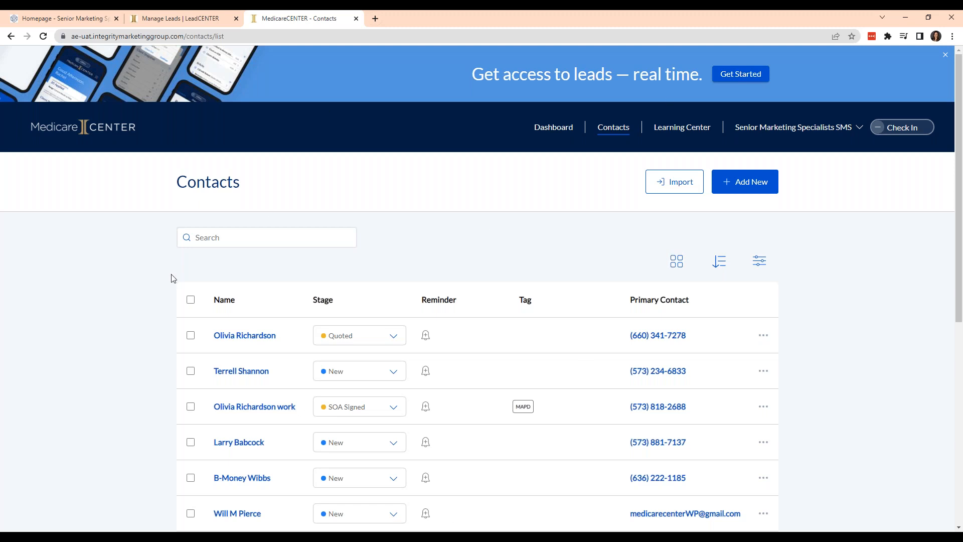
left_click(191, 299)
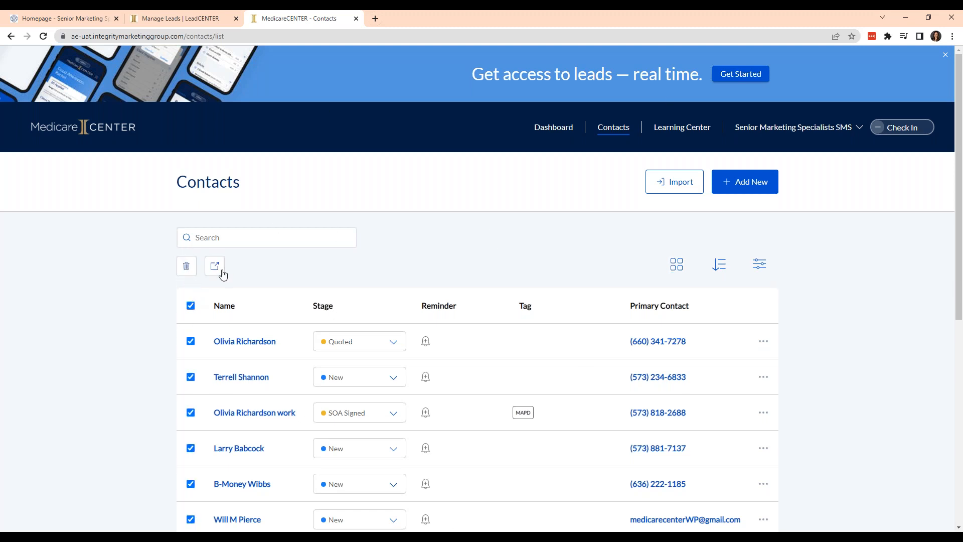
left_click(173, 22)
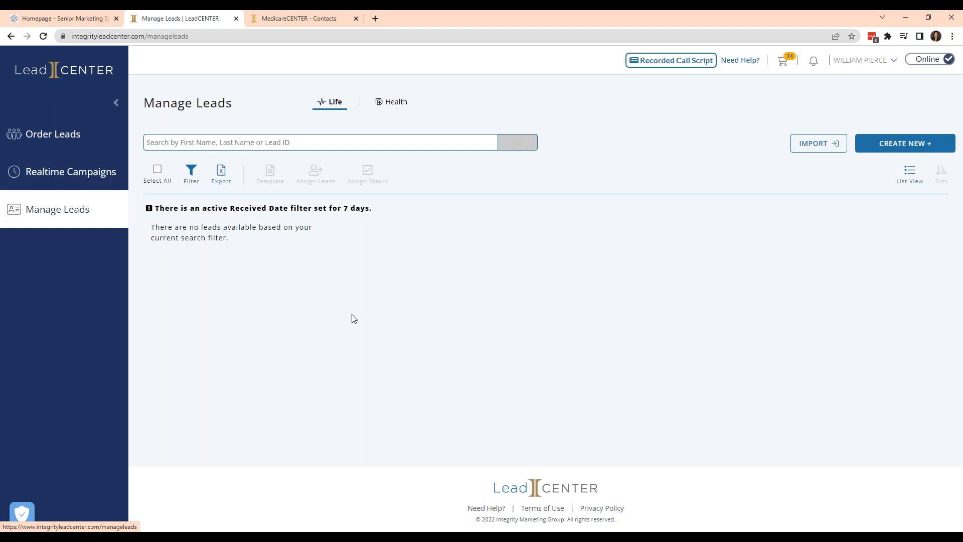
Step: Start a new realtime campaign and name it "Quarter 1 Call campa"
left_click(69, 186)
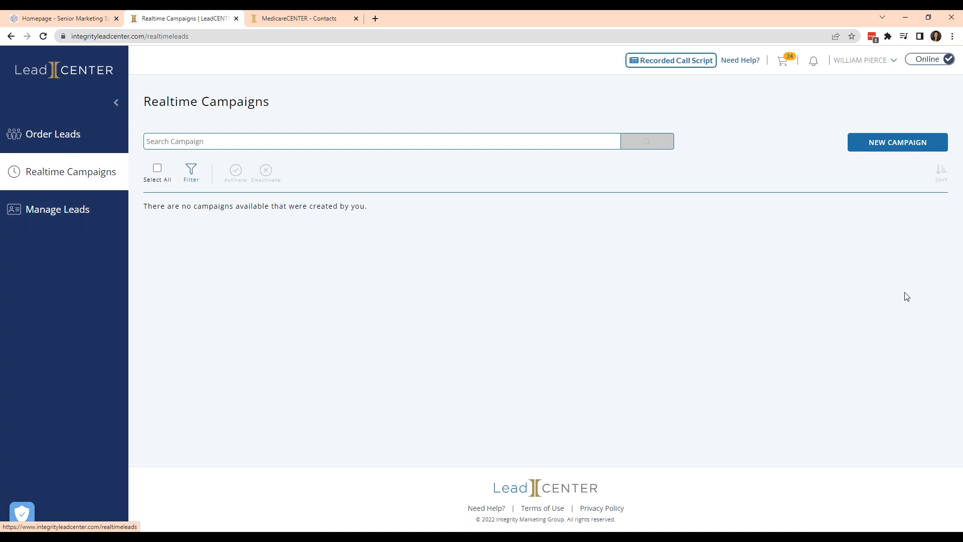
left_click(905, 144)
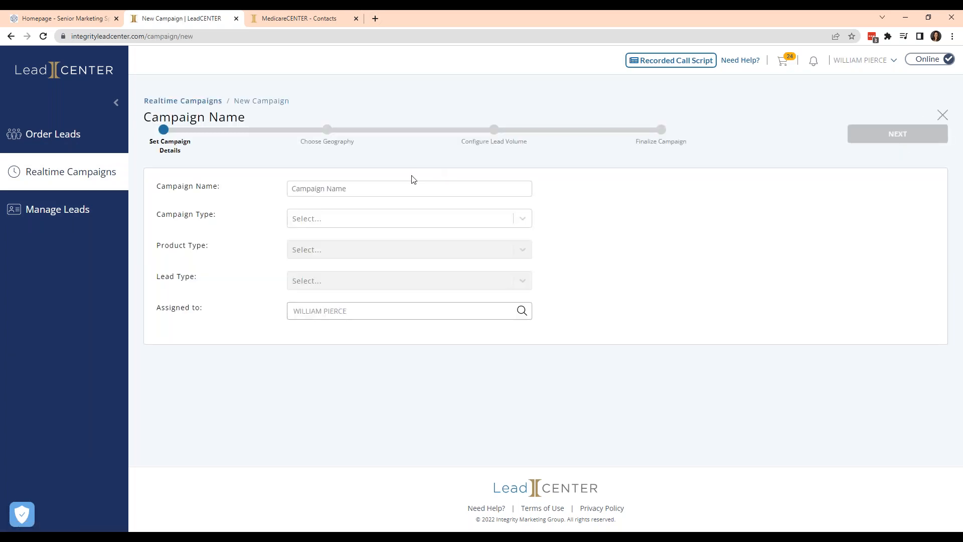
left_click(412, 187)
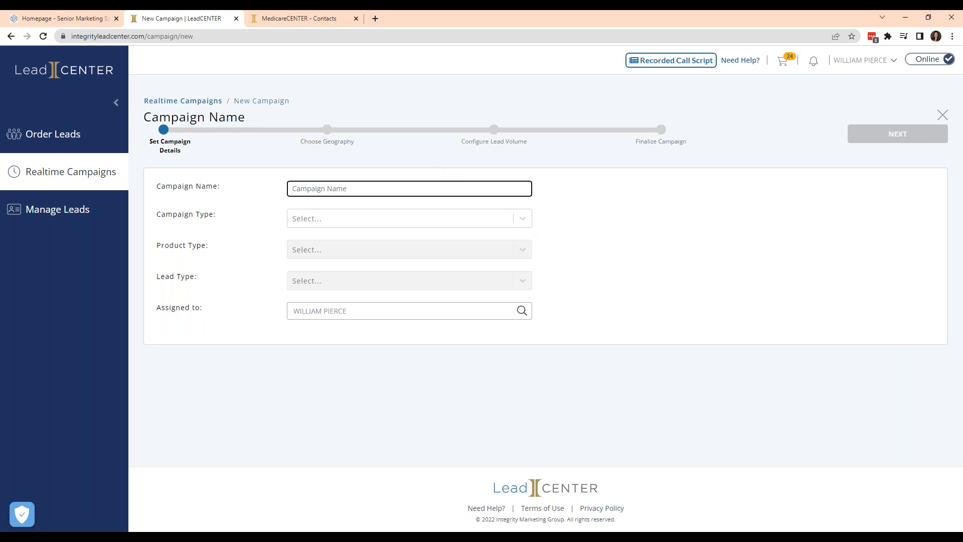
type("Quarter")
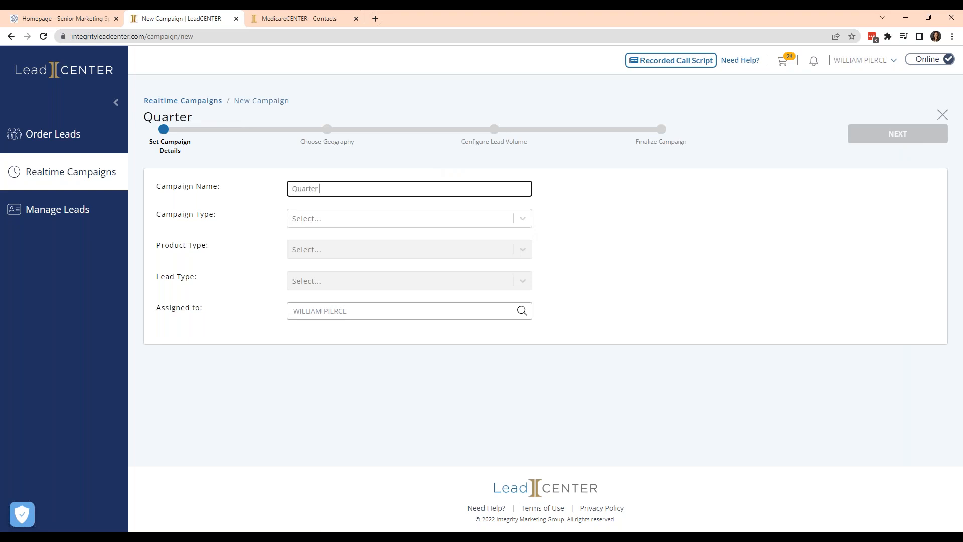
type(" 1 Call caMPA")
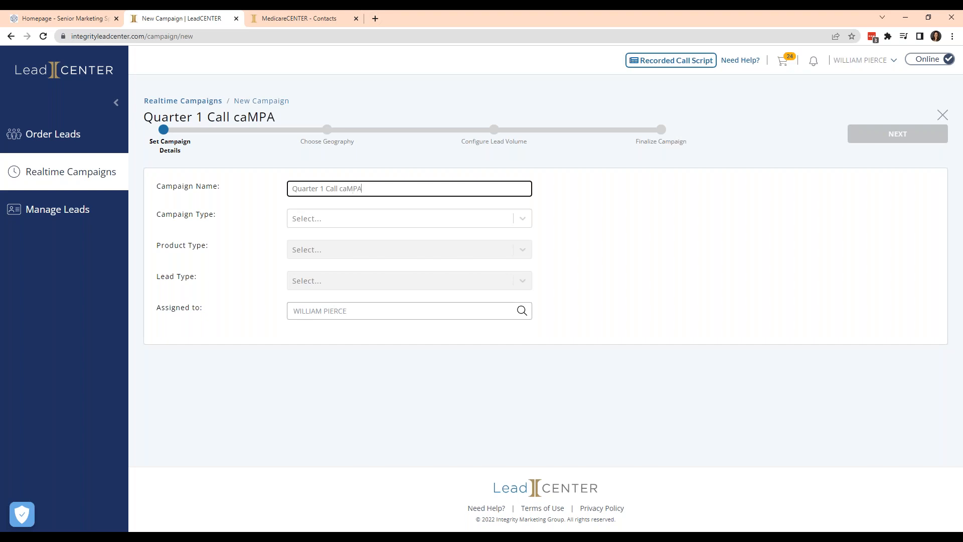
type("IG")
key("BackSpace")
key("BackSpace")
key("BackSpace")
key("BackSpace")
key("BackSpace")
type("mpa")
Step: Set the campaign type to Call and the product type to Health
left_click(386, 217)
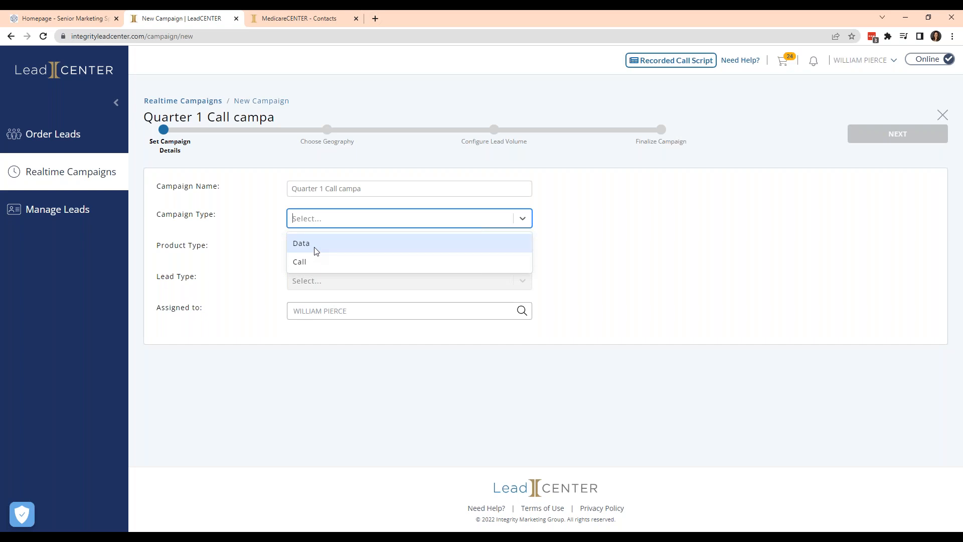
left_click(314, 261)
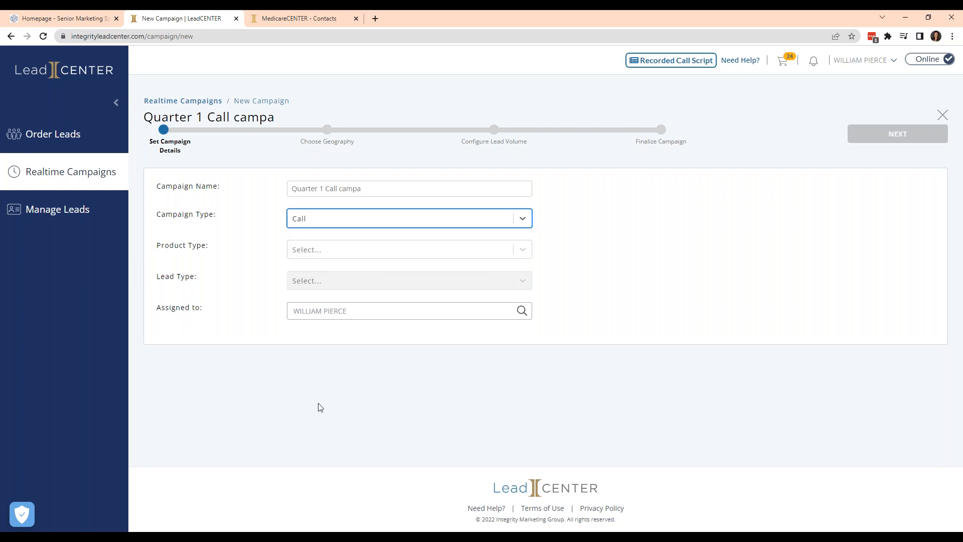
left_click(316, 252)
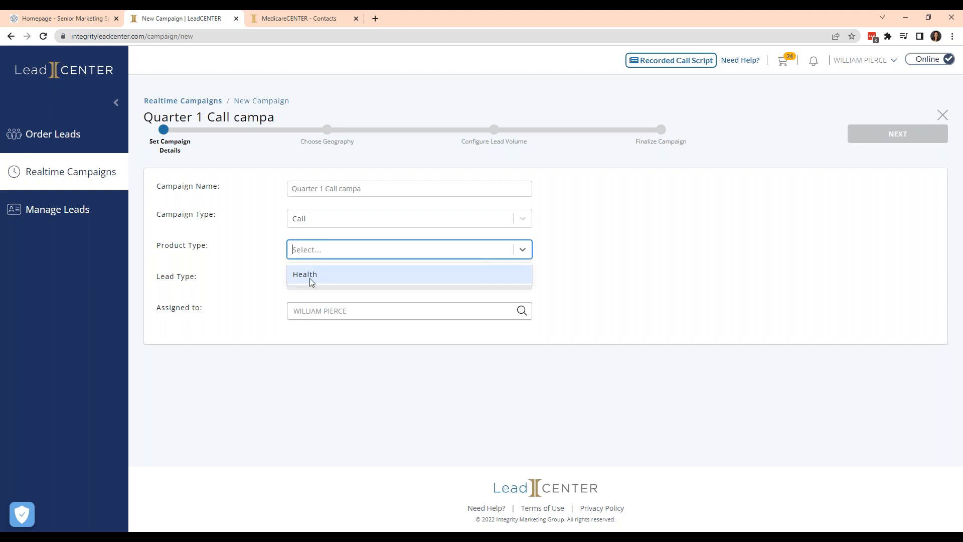
right_click(308, 278)
left_click(309, 257)
left_click(312, 273)
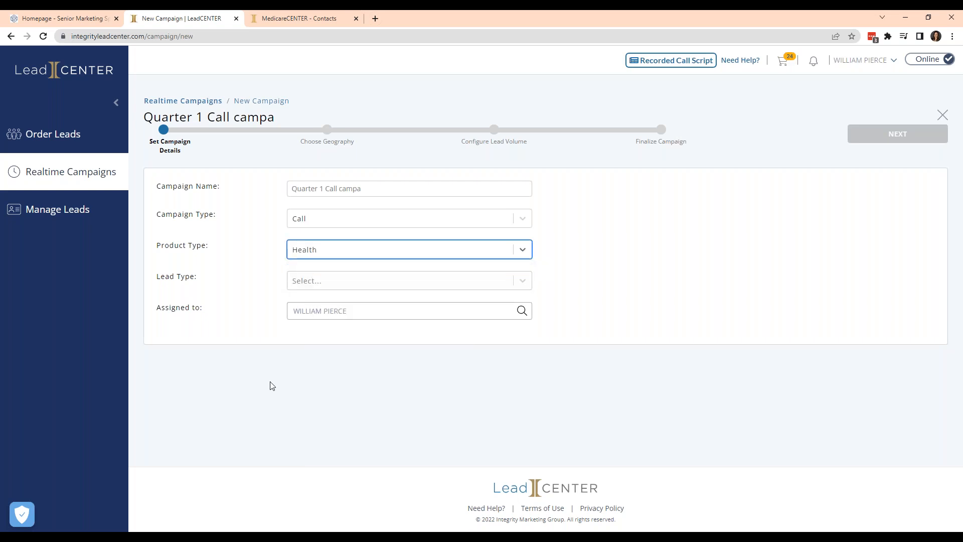
Step: Choose Medicare Live Transfer (Realtime Call) as the lead type and continue to the geography selection
left_click(324, 279)
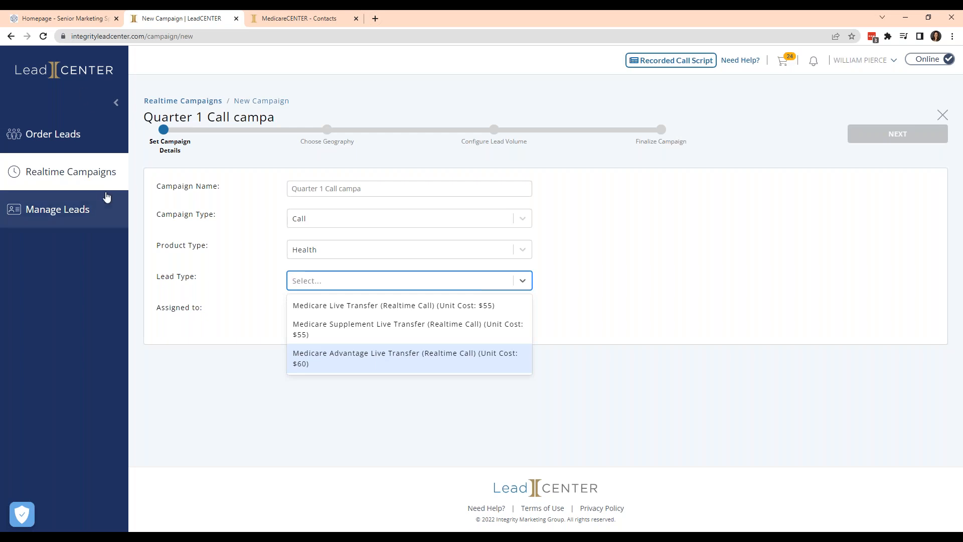
left_click(803, 287)
left_click(403, 284)
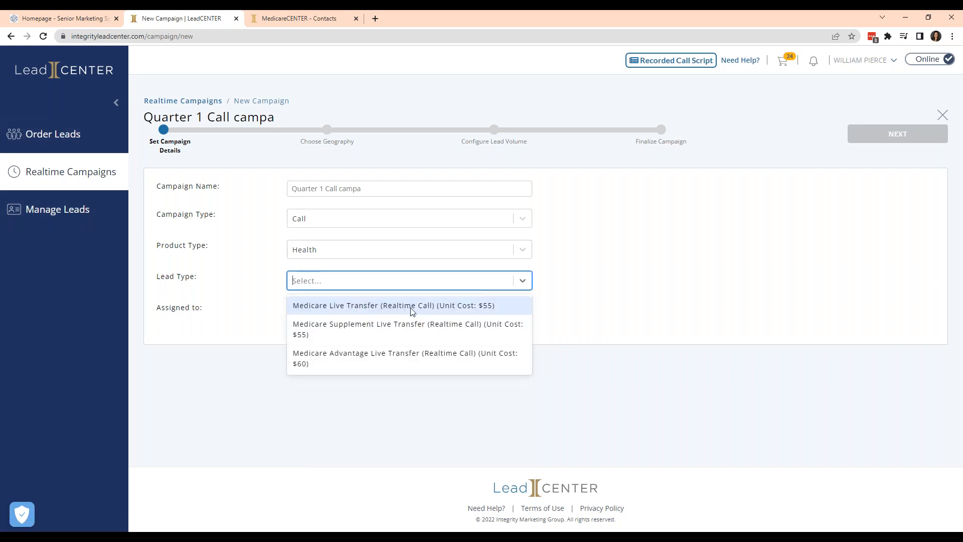
left_click(489, 310)
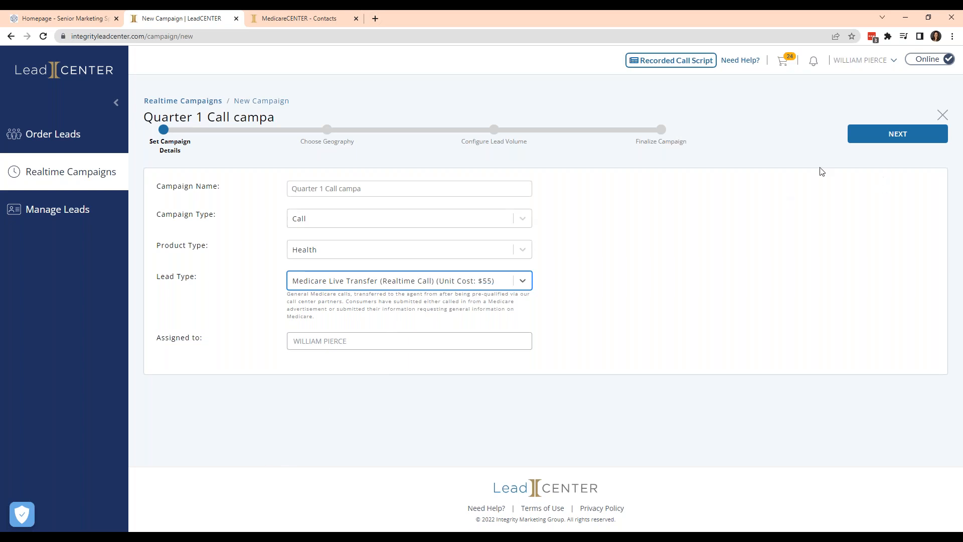
left_click(889, 139)
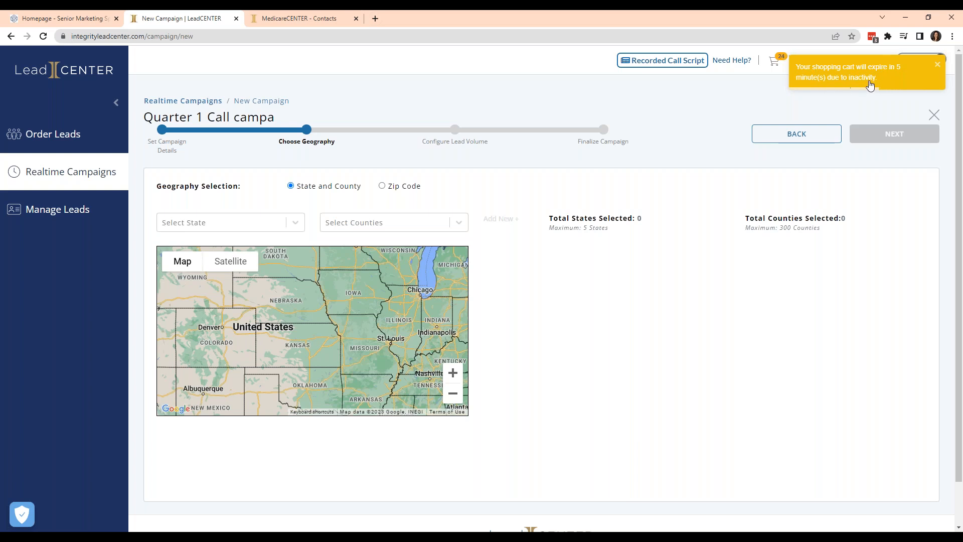
Step: Dismiss the cart notice, select eight Missouri counties around St. Louis on the map, and add them to the campaign
left_click(937, 67)
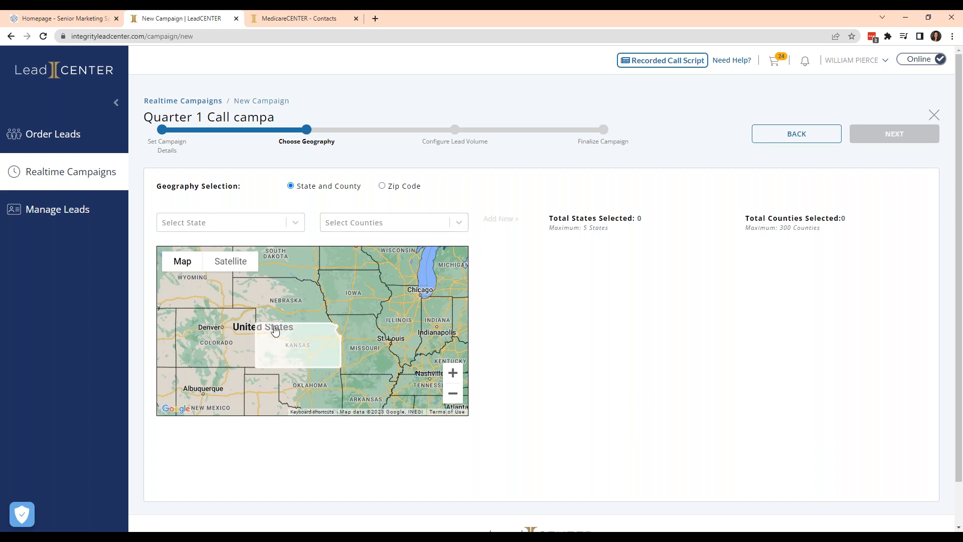
left_click(375, 349)
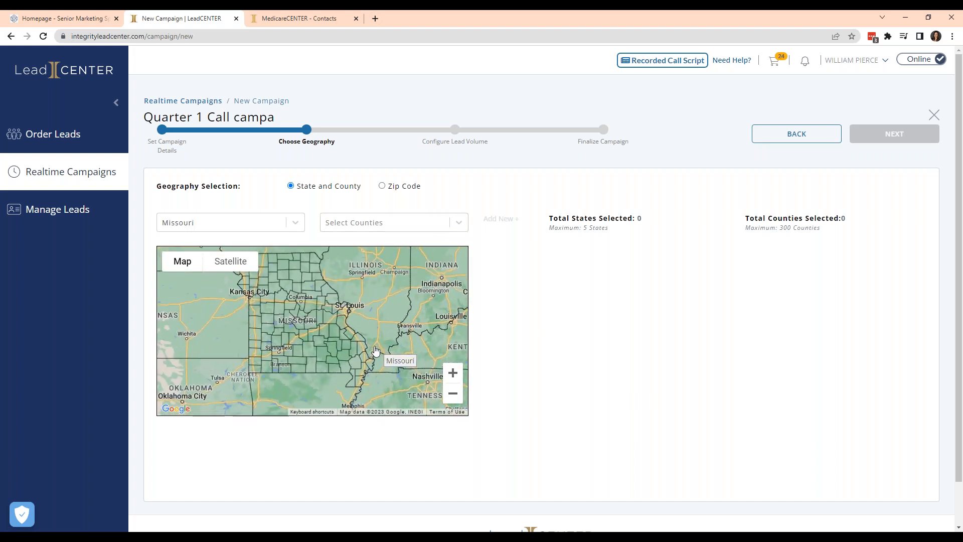
left_click(344, 308)
left_click(333, 301)
left_click(327, 311)
left_click(329, 320)
left_click(342, 326)
left_click(346, 308)
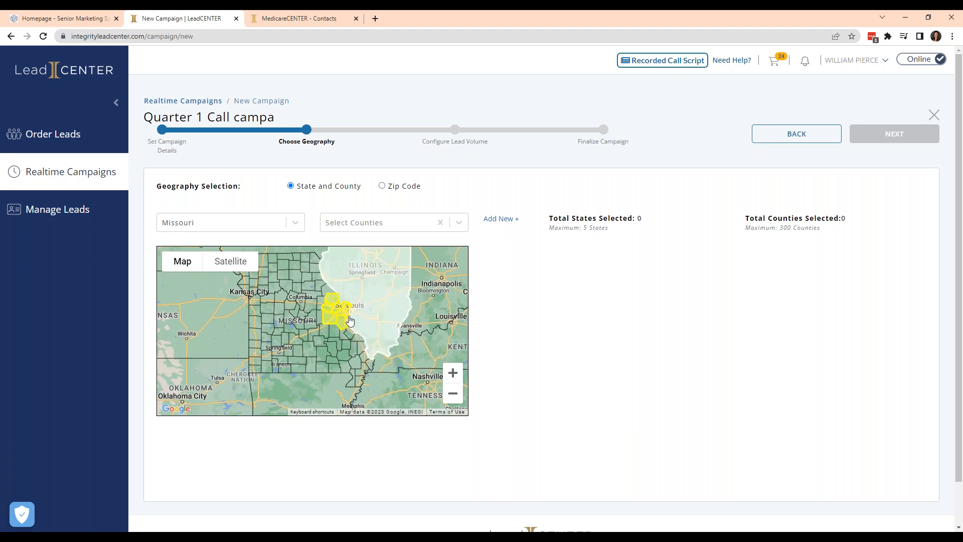
left_click(322, 317)
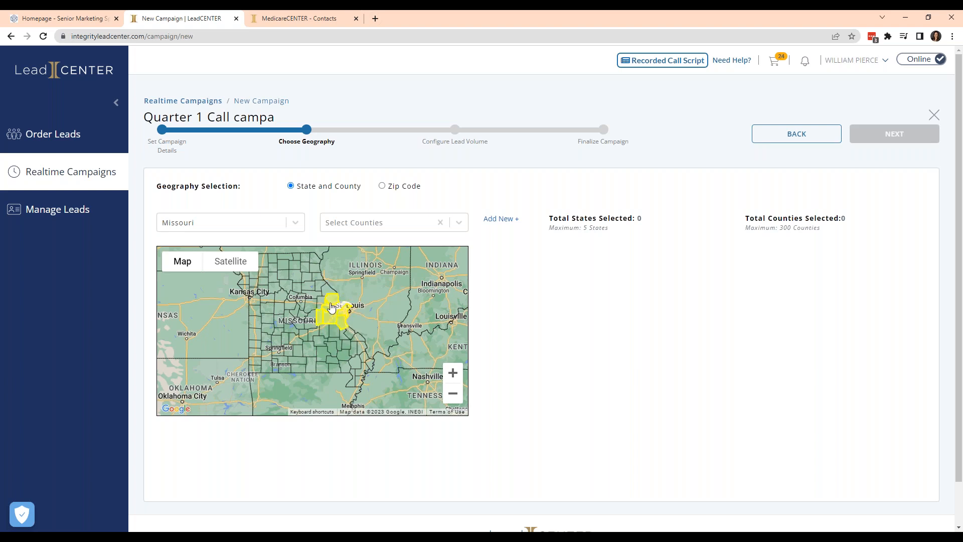
left_click(321, 304)
scroll(630, 291, "down", 1)
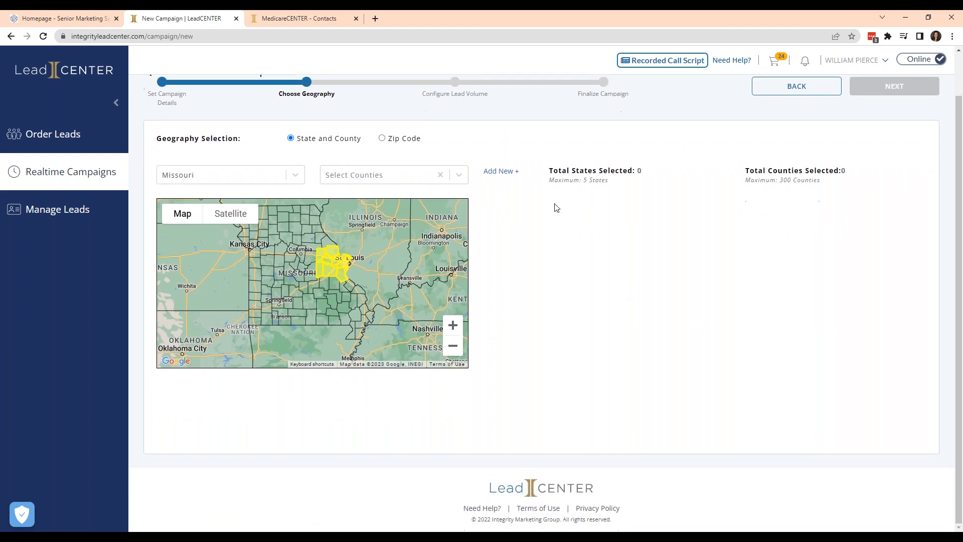
left_click(499, 171)
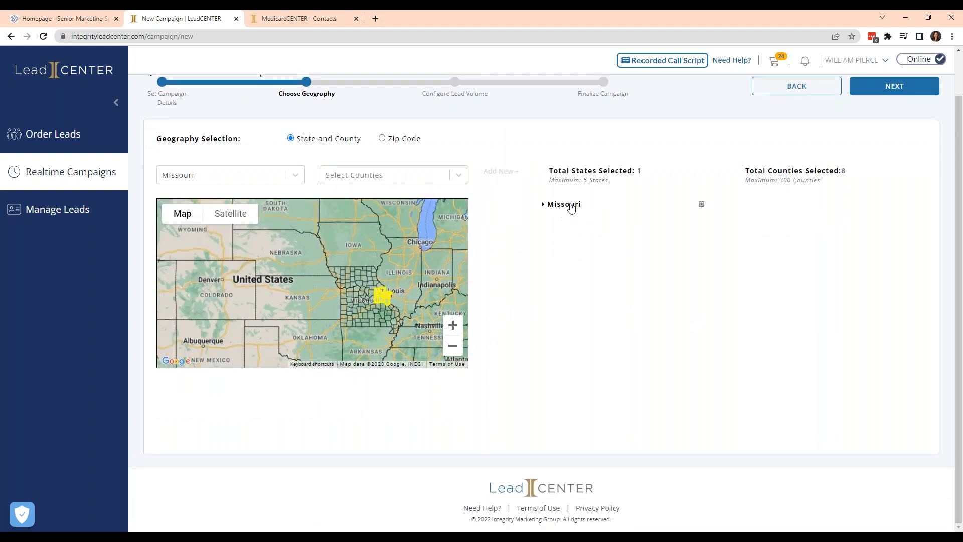
Step: Select twelve southwestern Illinois counties near St. Louis on the map and add them to the campaign
left_click(397, 282)
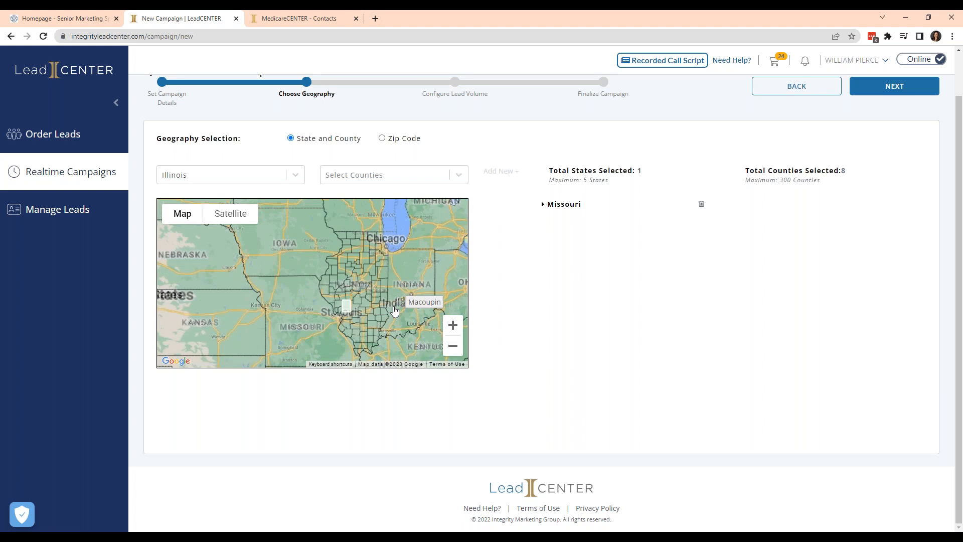
left_click(284, 331)
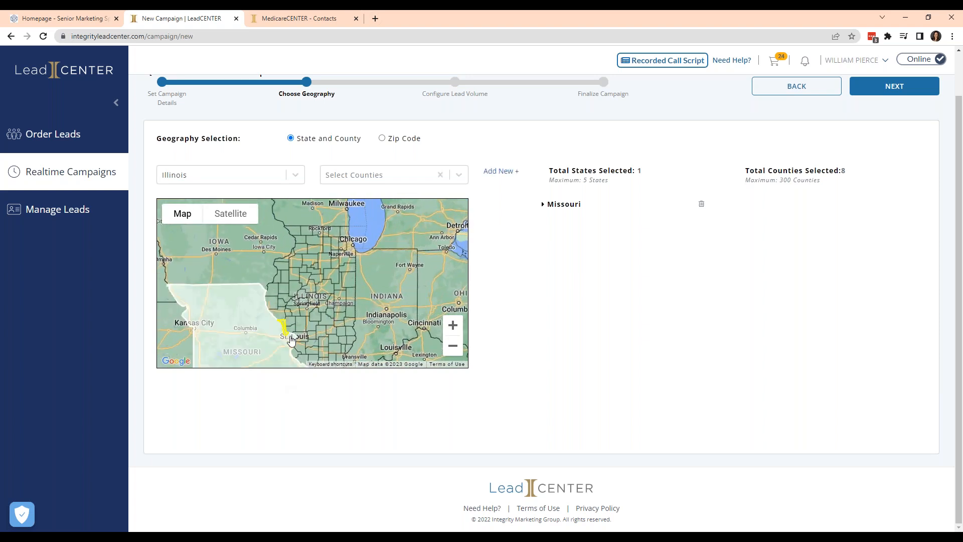
left_click(292, 327)
left_click(294, 323)
left_click(296, 351)
left_click(294, 353)
left_click(301, 338)
left_click(303, 327)
left_click(305, 358)
left_click(312, 349)
left_click(313, 334)
left_click(311, 326)
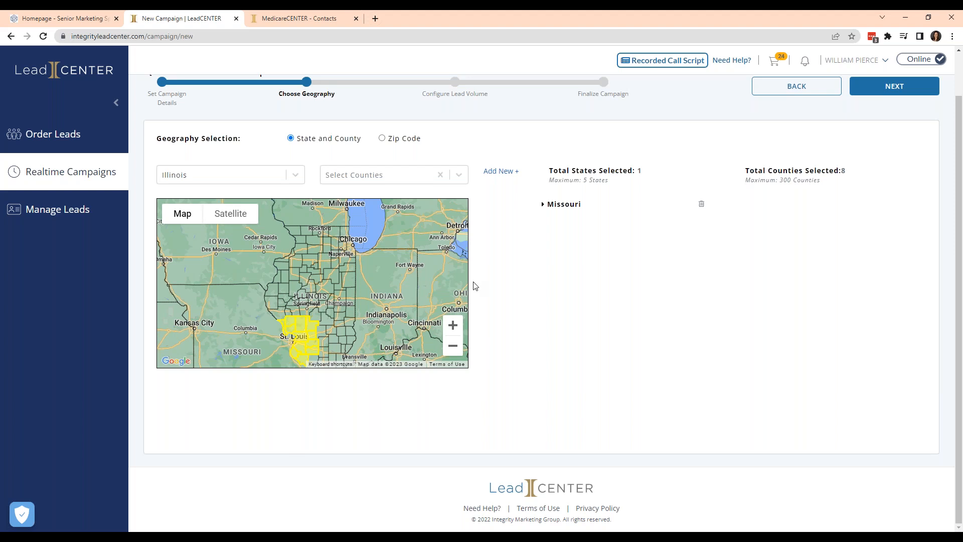
left_click(502, 172)
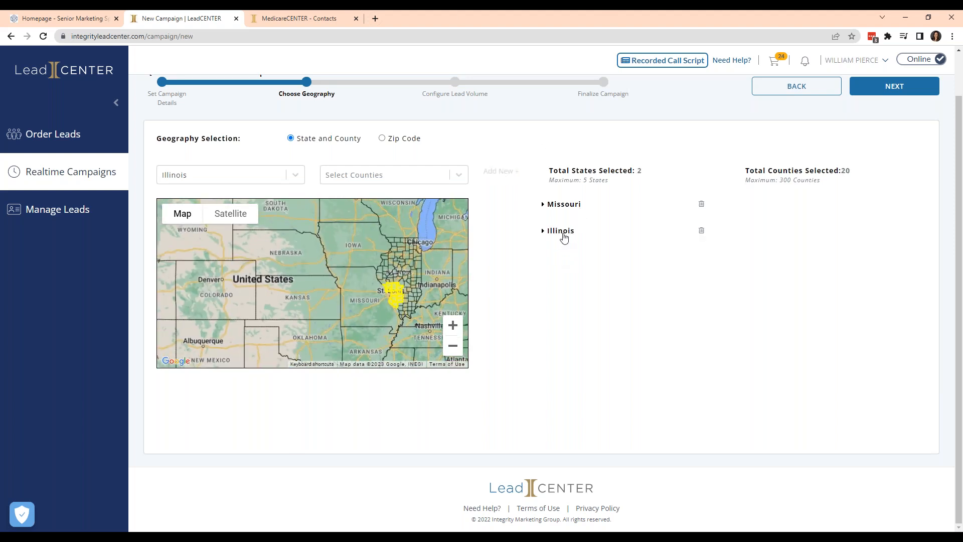
Step: Continue to the lead volume settings and set the weekly lead volume to 20
scroll(802, 338, "up", 1)
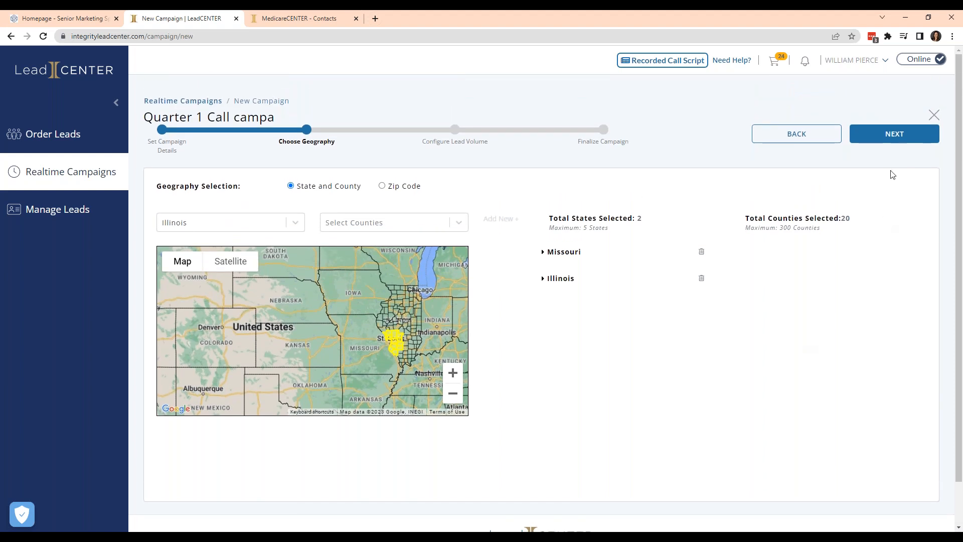
left_click(895, 140)
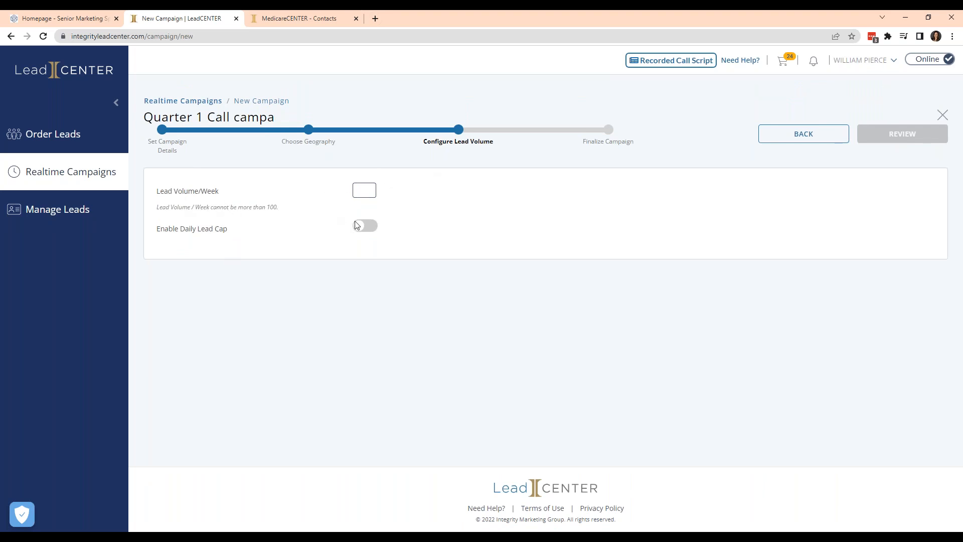
left_click(365, 184)
type("10")
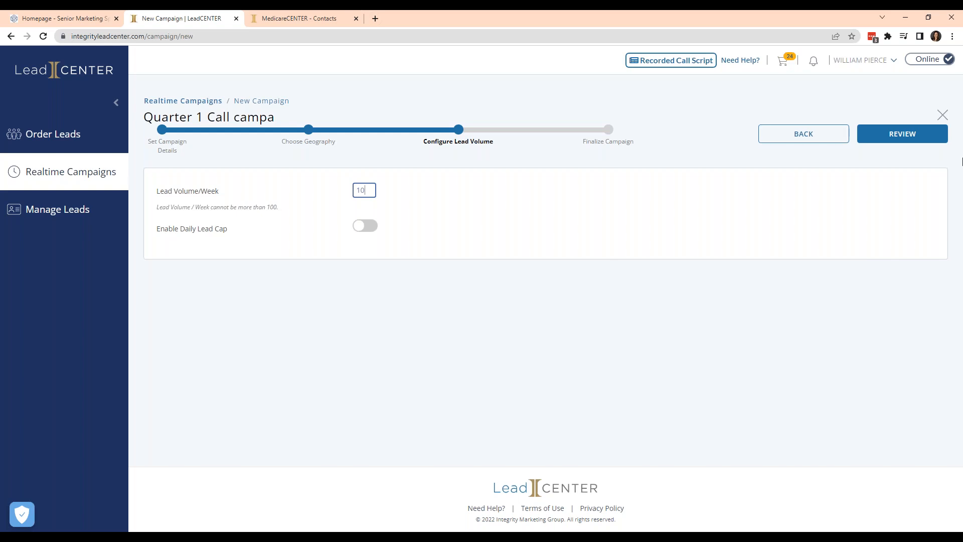
key("BackSpace")
key("BackSpace")
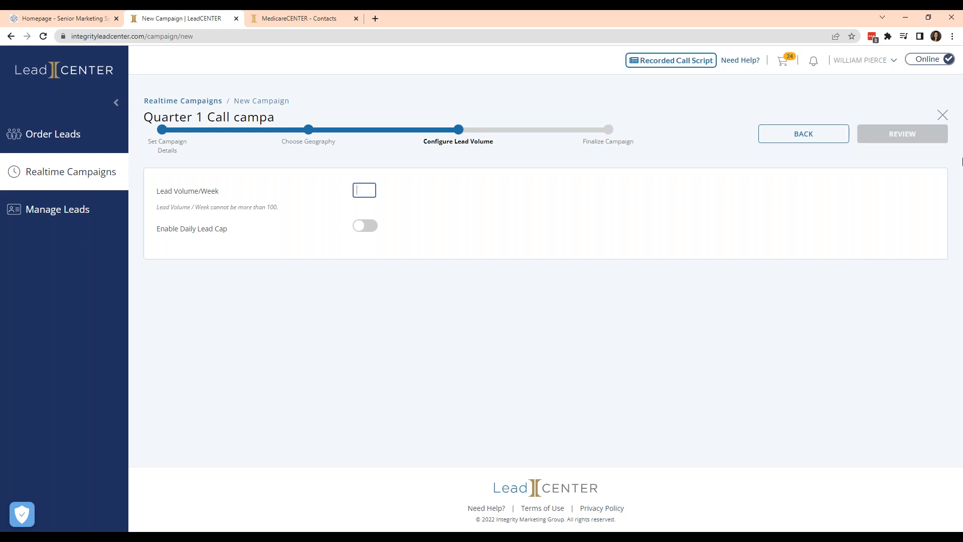
type("20")
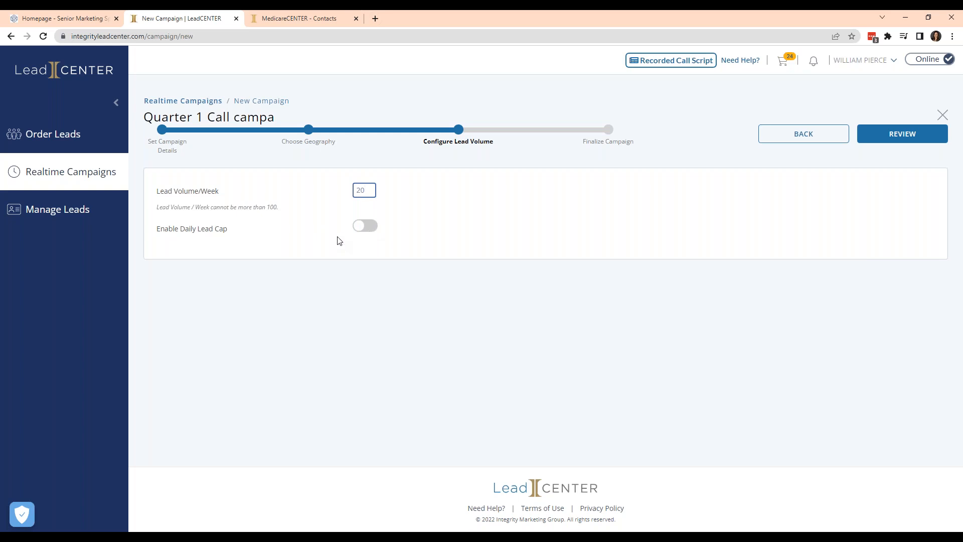
Step: Enable the daily lead cap with a value of 5 and switch the cap off again
left_click(362, 230)
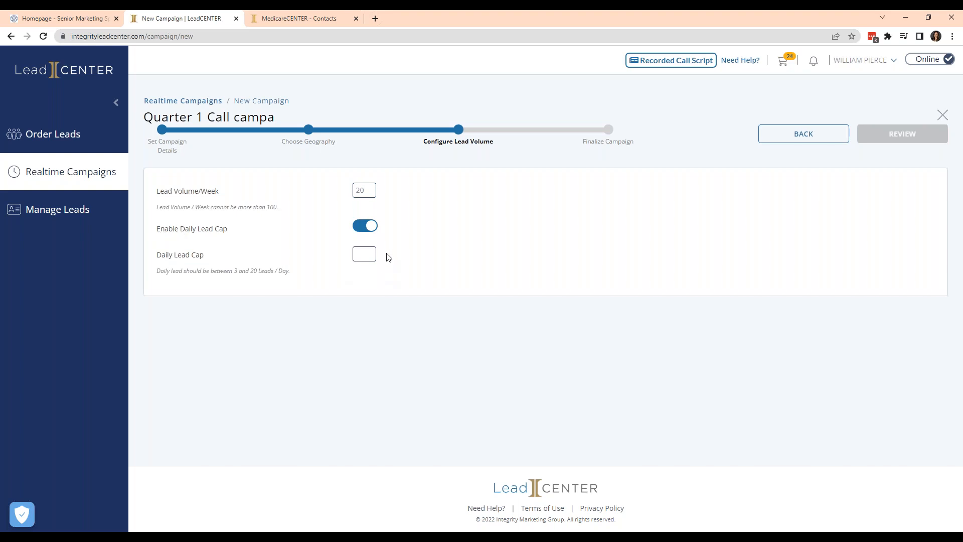
left_click(368, 253)
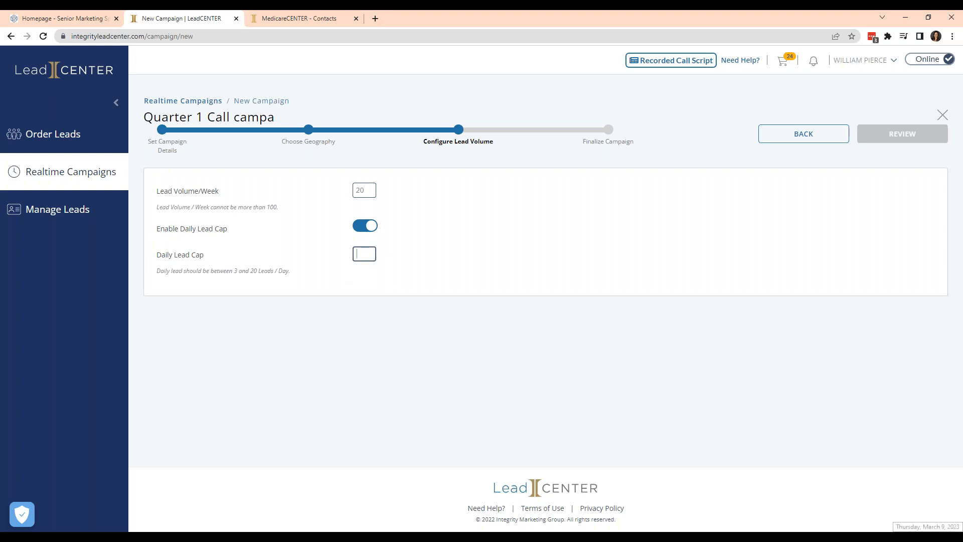
type("5")
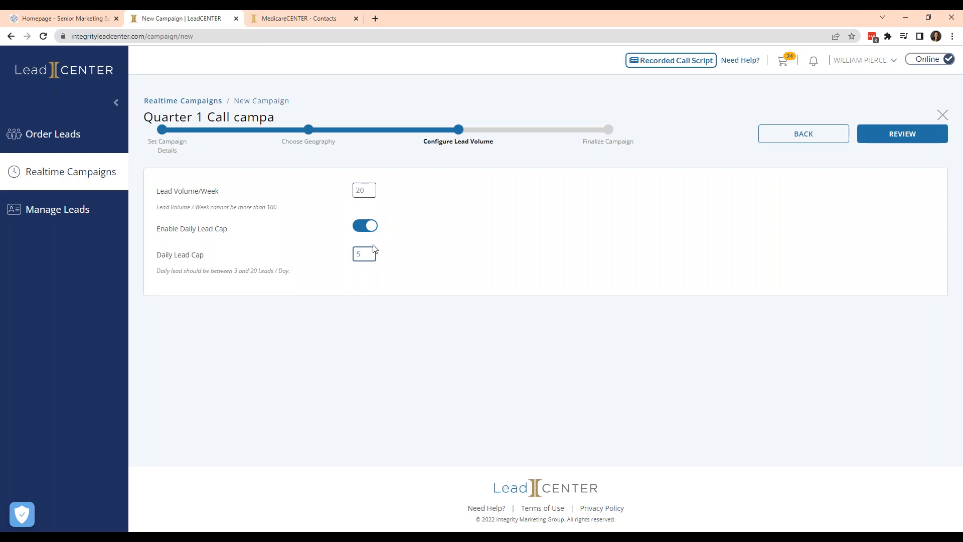
left_click(371, 227)
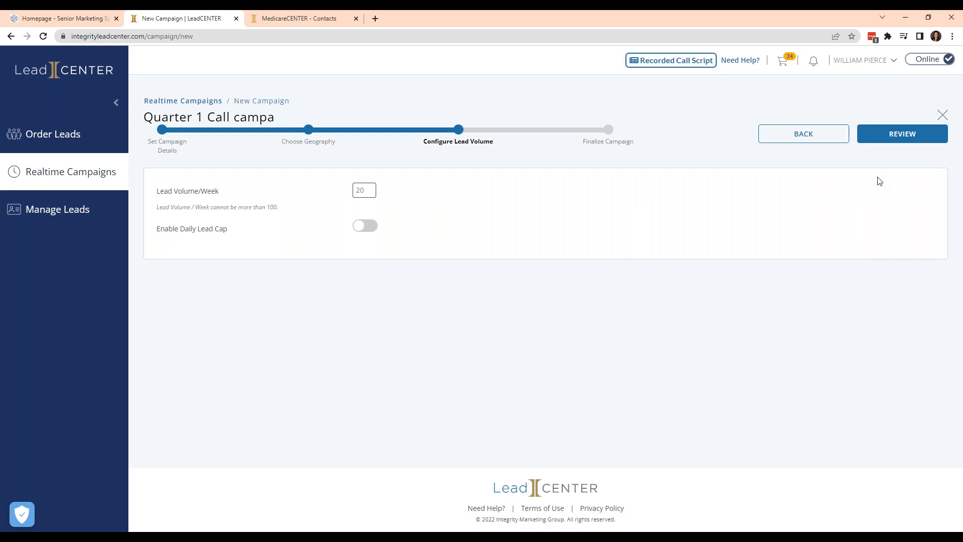
Step: Proceed to the campaign review and check the counties listed under Missouri and Illinois
left_click(910, 143)
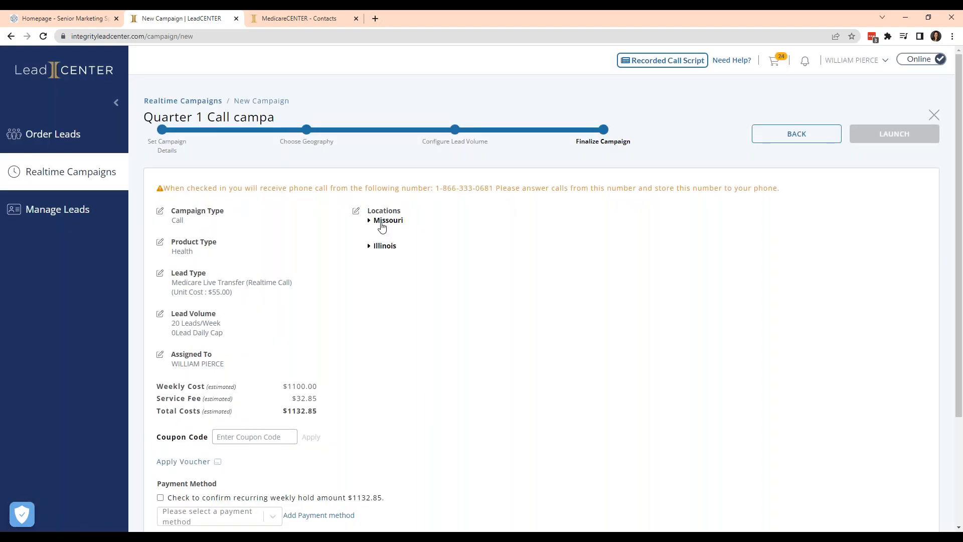
left_click(370, 221)
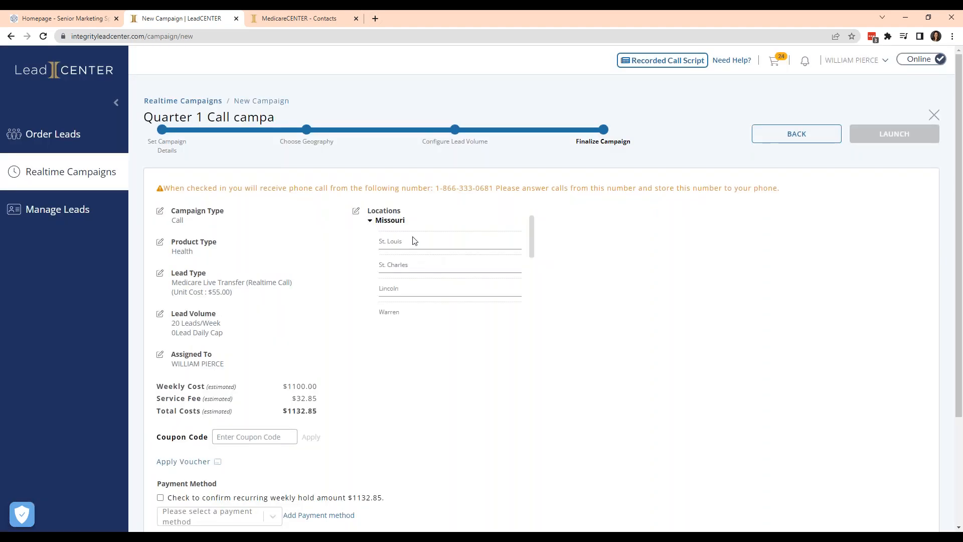
left_click(371, 225)
left_click(371, 248)
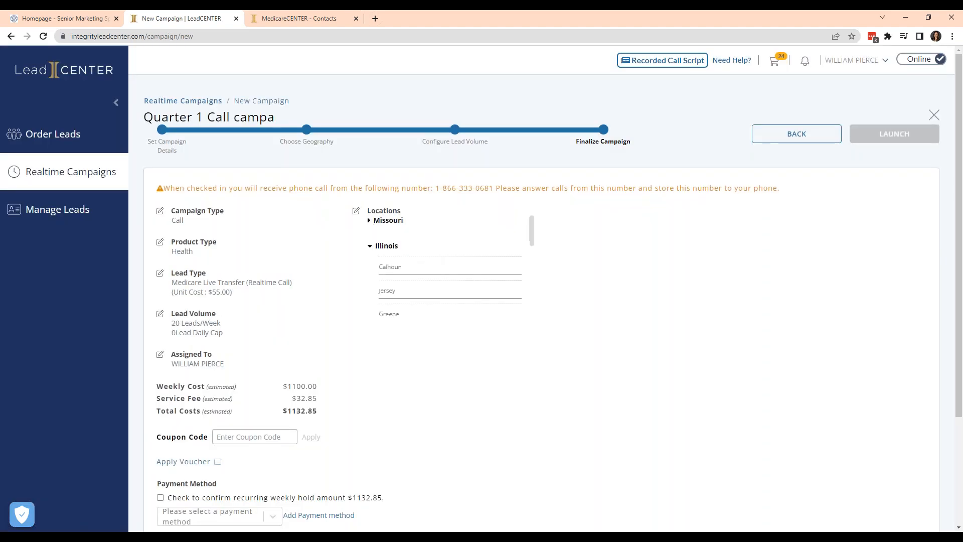
Step: Review the campaign's lead type, estimated costs and coupon field, and view the available vouchers without applying any
left_click(371, 248)
scroll(221, 251, "down", 1)
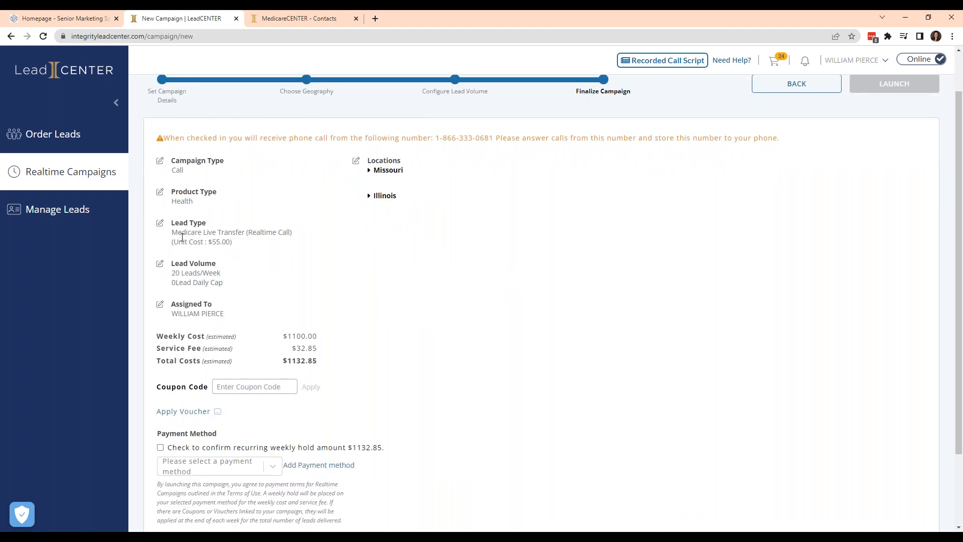
left_click_drag(172, 232, 291, 232)
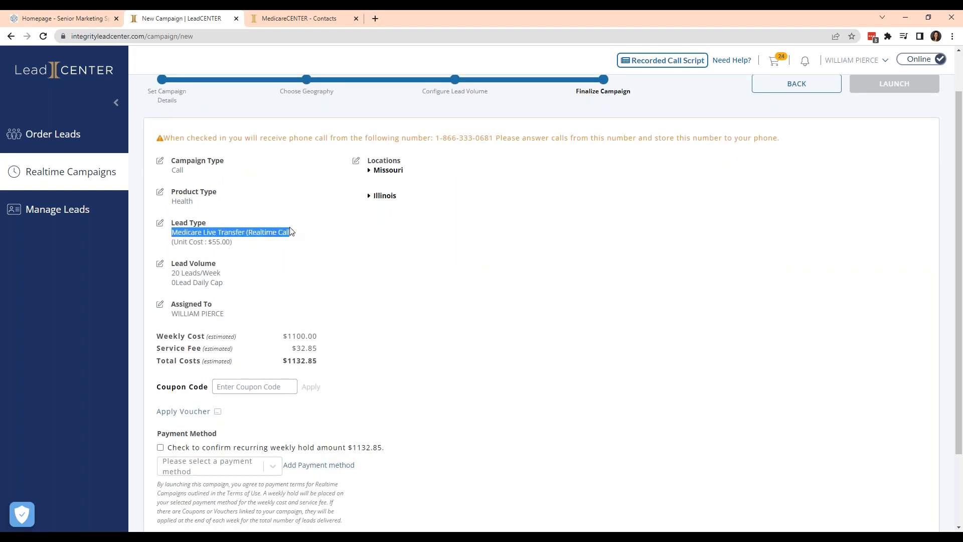
scroll(221, 277, "down", 2)
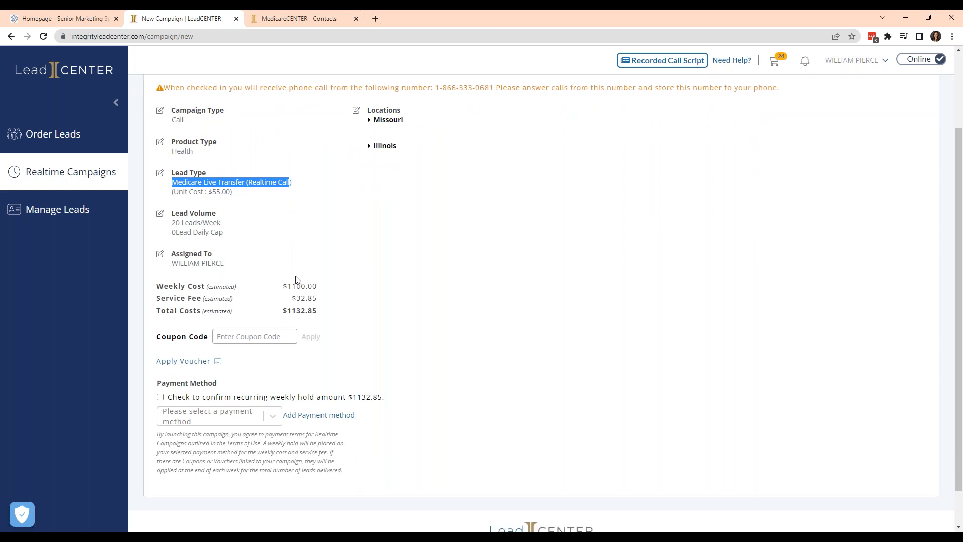
left_click(293, 292)
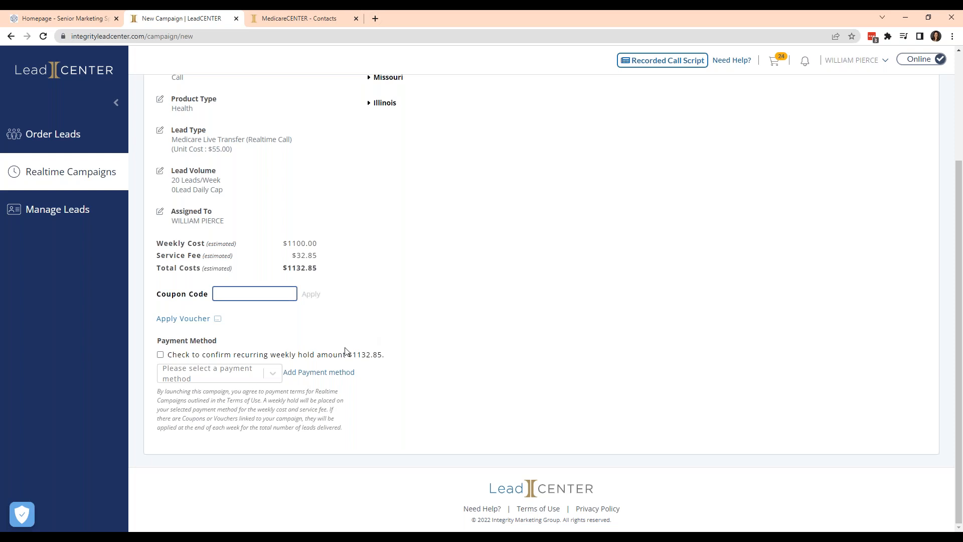
left_click(195, 319)
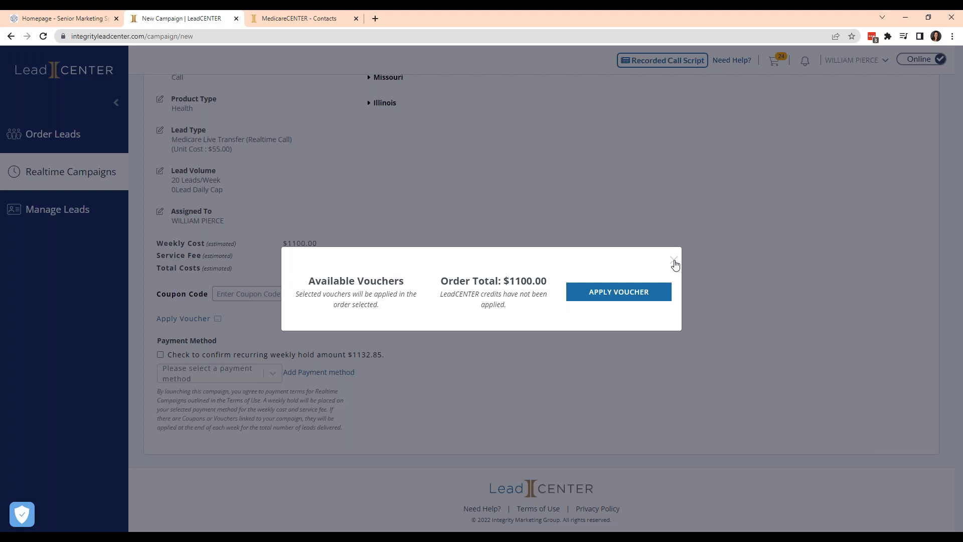
left_click(674, 262)
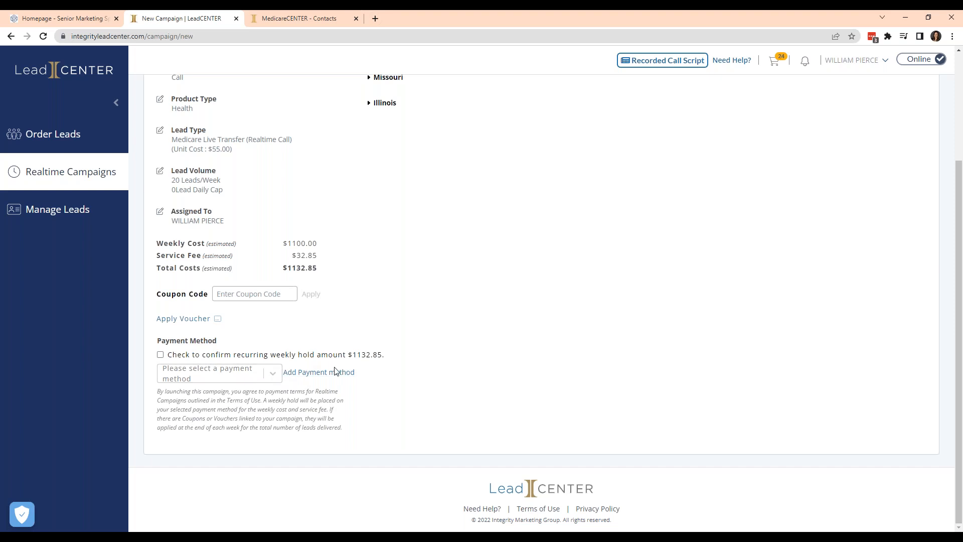
Step: Confirm the recurring weekly hold amount of $1132.85 in the campaign's payment section and look over the payment method details
left_click(160, 355)
left_click_drag(346, 354, 380, 355)
double_click(379, 355)
left_click(368, 354)
left_click_drag(351, 354, 389, 359)
left_click_drag(181, 355, 387, 364)
left_click(390, 365)
left_click(205, 381)
left_click(551, 310)
scroll(549, 305, "up", 3)
scroll(592, 250, "down", 3)
scroll(598, 250, "up", 3)
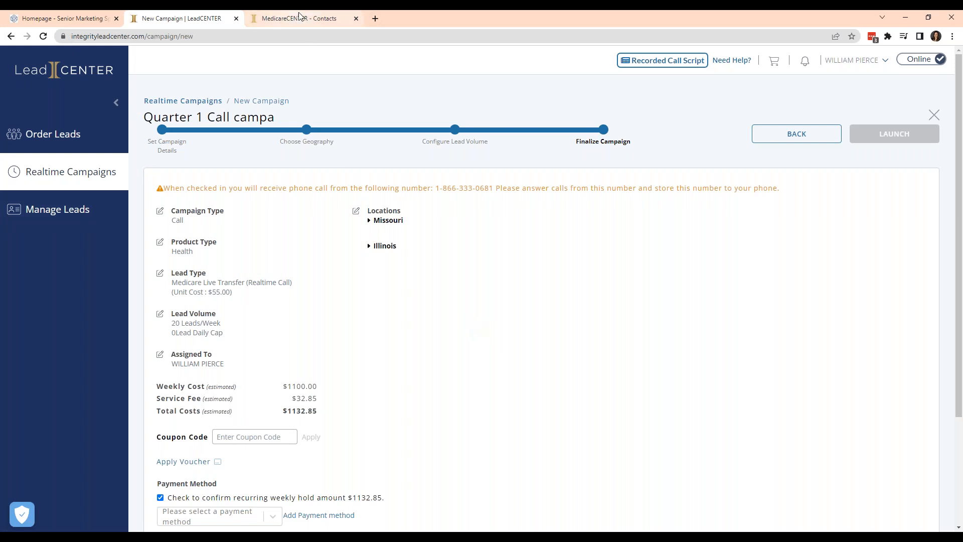
Step: Glance at the MedicareCENTER contacts page, return to the LeadCENTER campaign and check out of receiving leads
left_click(316, 13)
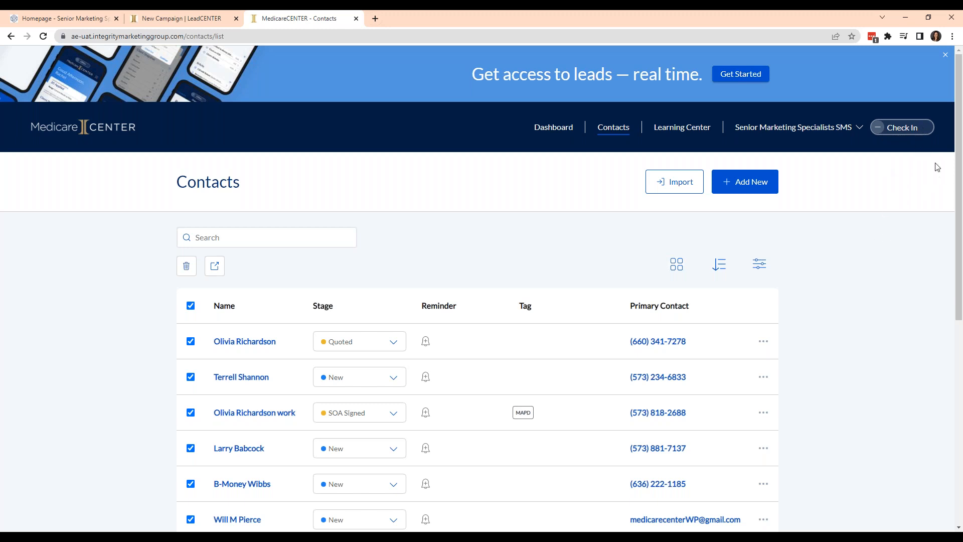
left_click(166, 14)
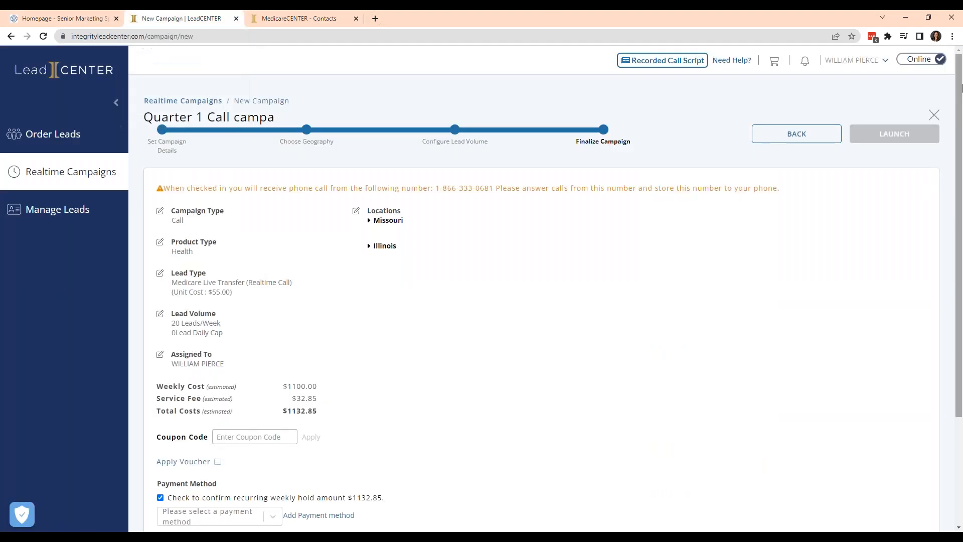
left_click(912, 65)
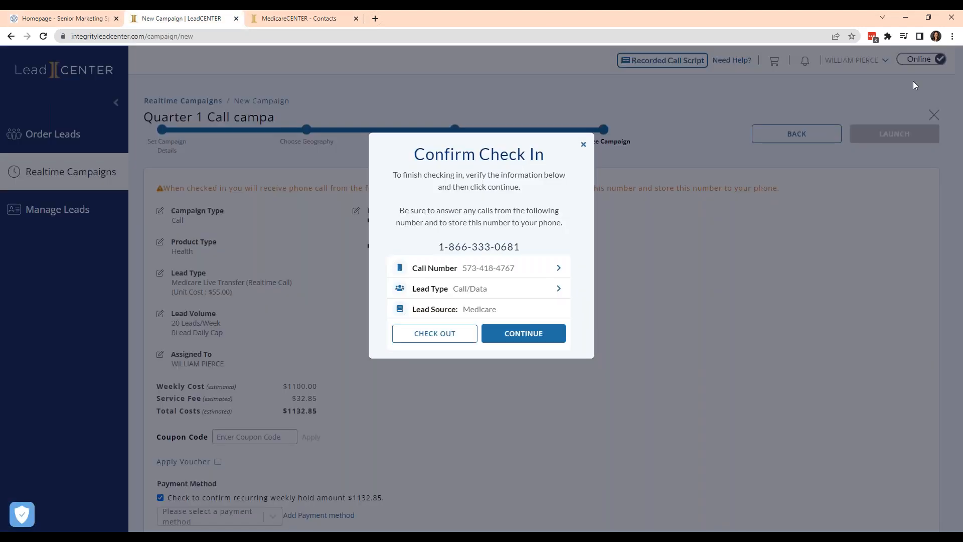
left_click(464, 335)
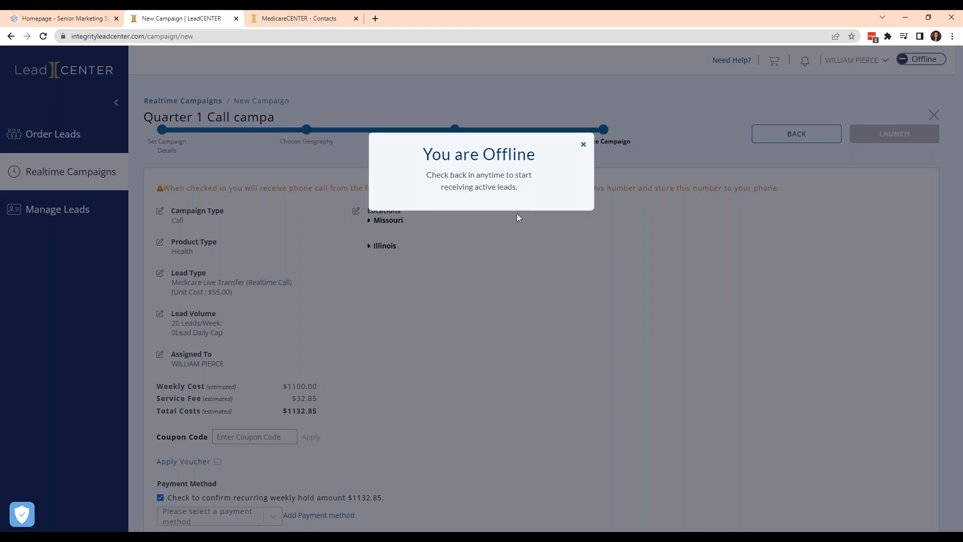
left_click(583, 145)
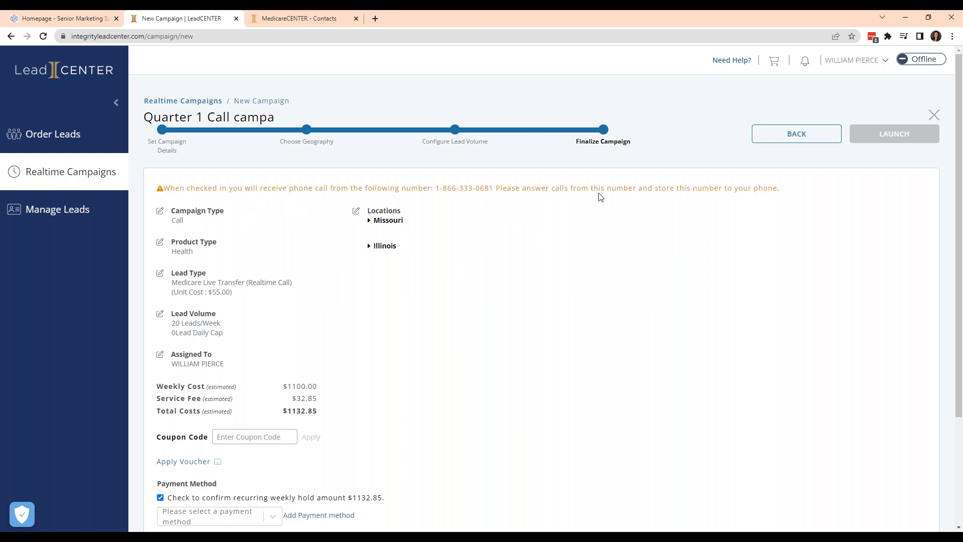
Step: Check back in to receive leads with the lead type limited to Call Lead
left_click(924, 62)
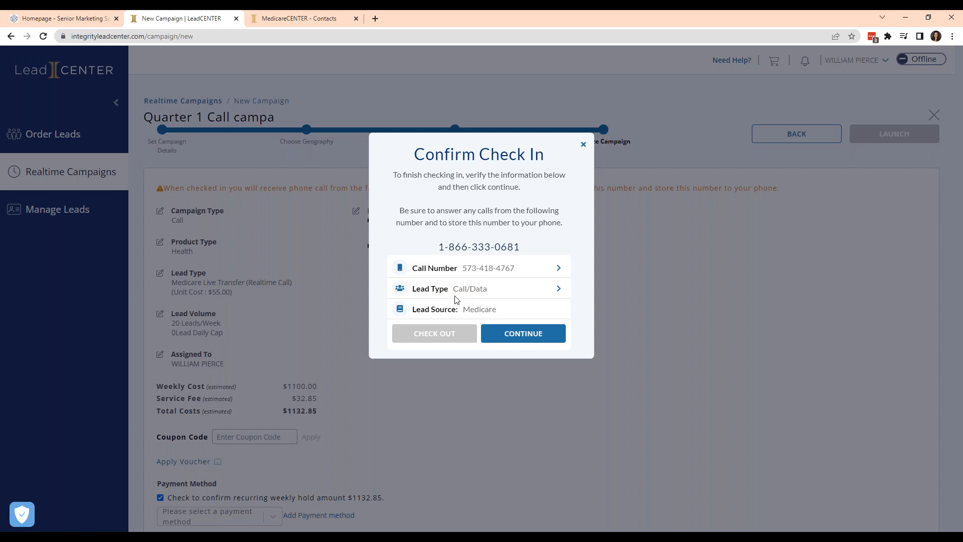
left_click(558, 292)
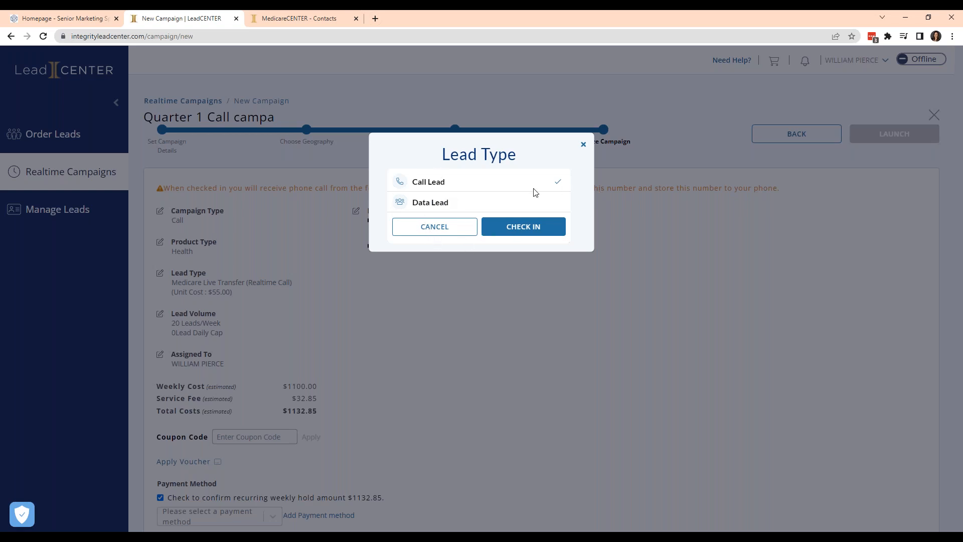
left_click(533, 229)
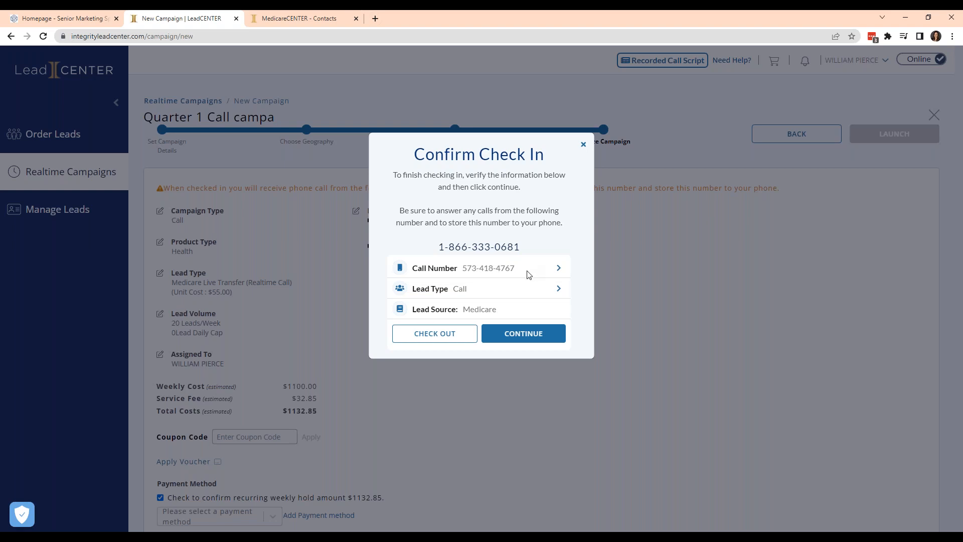
Step: View the forwarding number for recorded calls in the check-in details and cancel without editing it
left_click(560, 269)
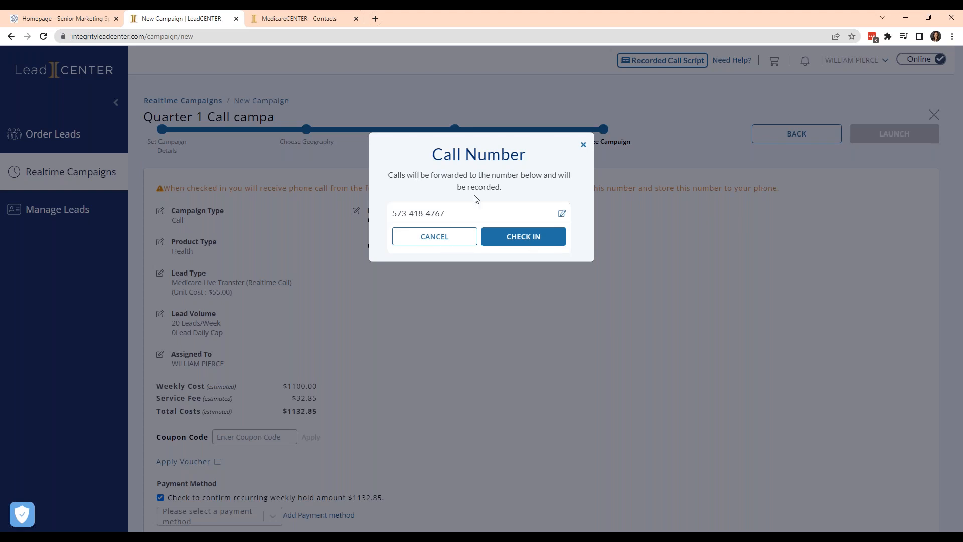
left_click_drag(445, 213, 402, 214)
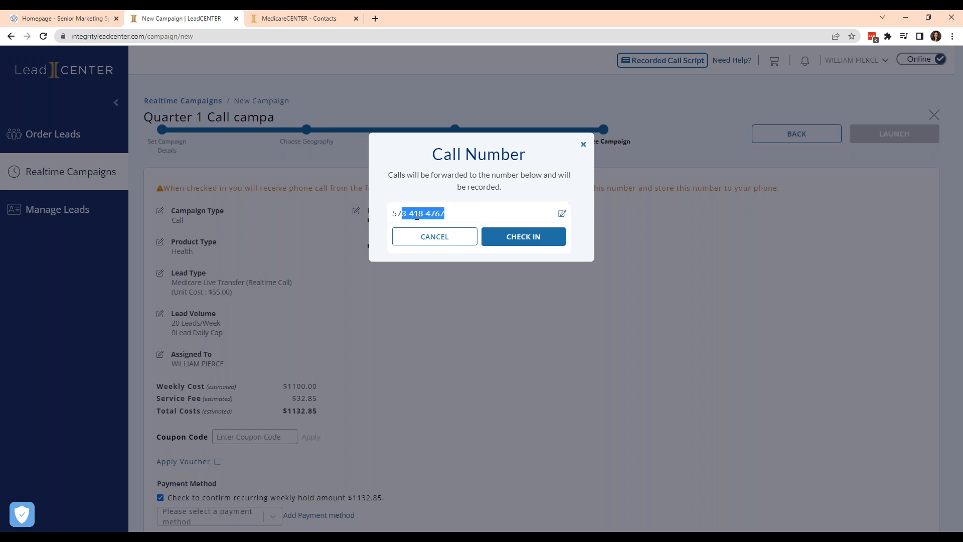
left_click(426, 241)
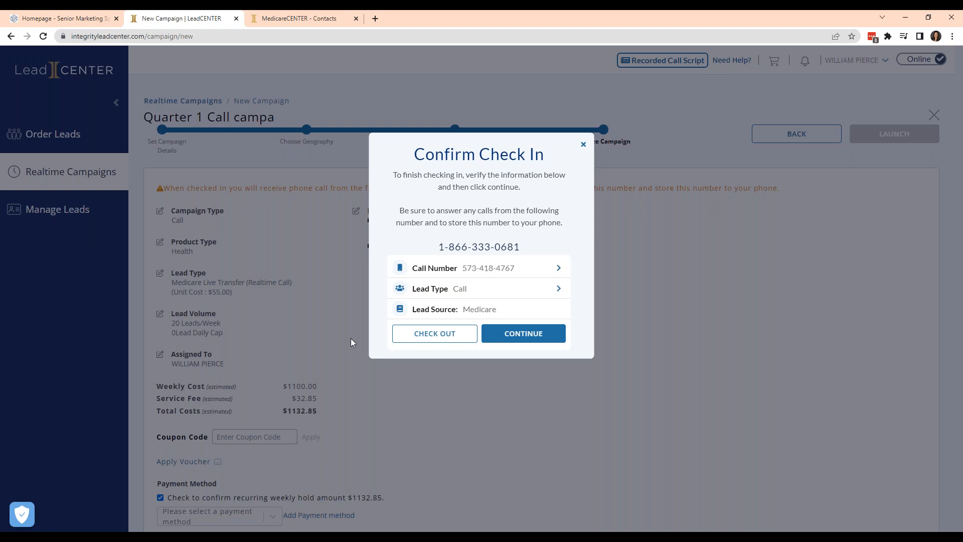
Step: Review the number that lead calls will come from and confirm the check-in preferences
left_click_drag(507, 246, 532, 257)
double_click(469, 246)
left_click(468, 247)
left_click(534, 253)
left_click_drag(428, 249, 452, 246)
double_click(457, 246)
left_click(461, 239)
left_click_drag(439, 243, 547, 247)
left_click(548, 247)
left_click_drag(472, 246, 465, 246)
triple_click(474, 246)
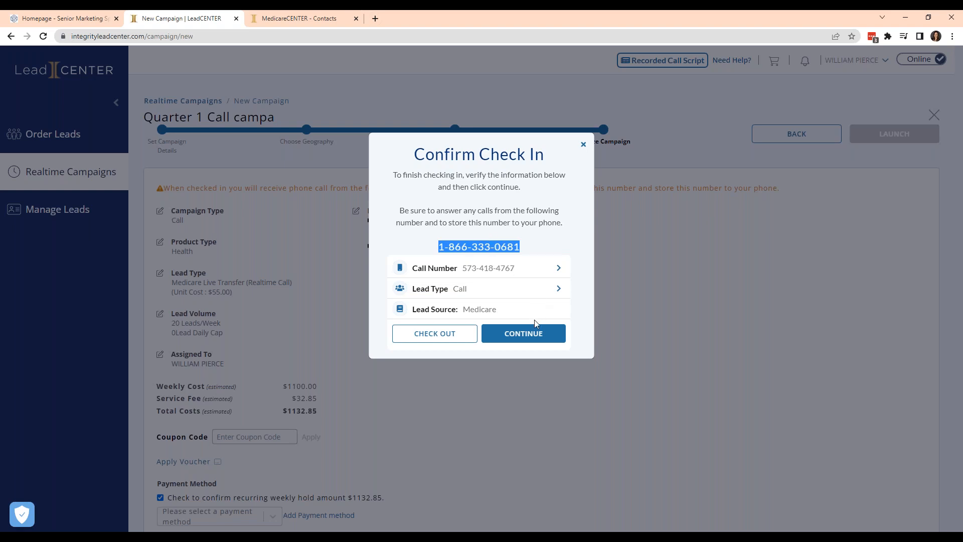
left_click(522, 336)
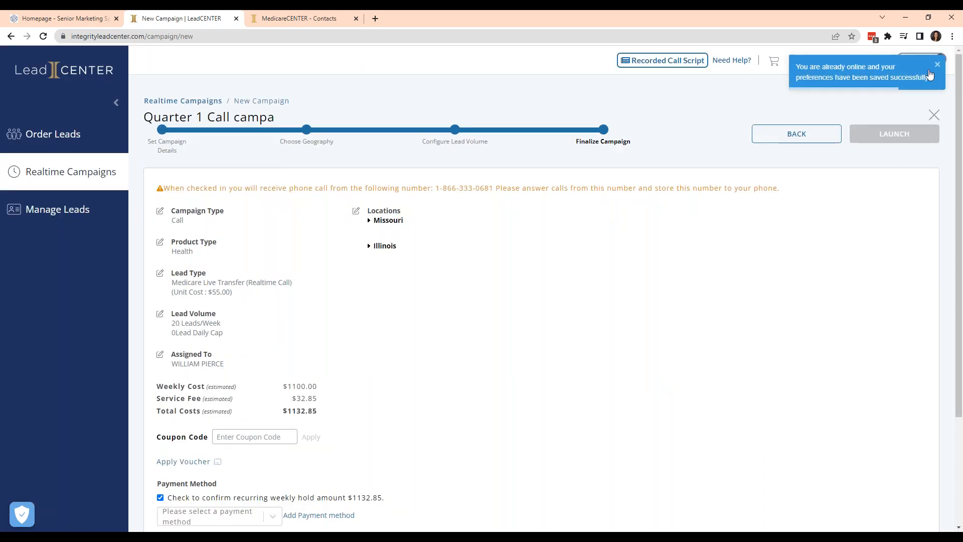
left_click(937, 64)
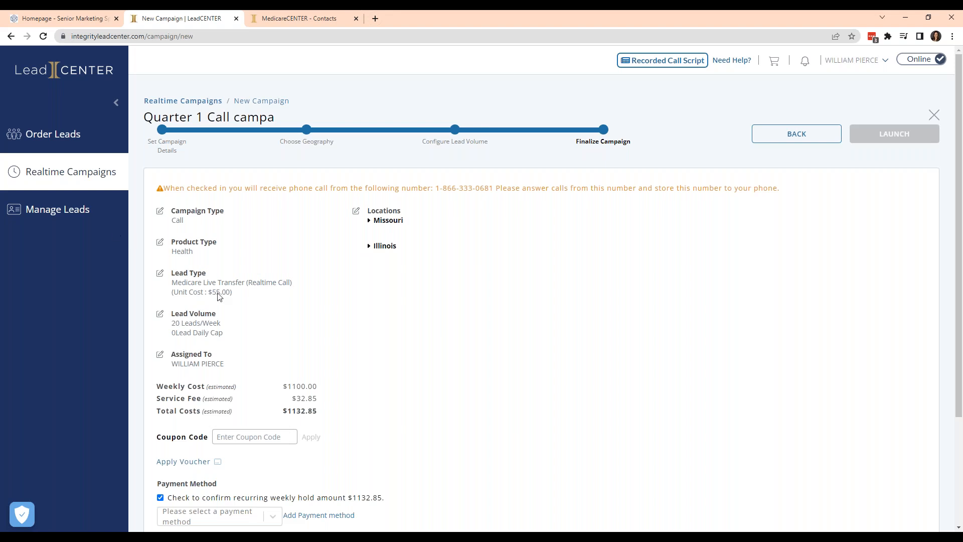
Step: Check out again to go offline and close the offline confirmation
left_click(937, 60)
left_click(430, 336)
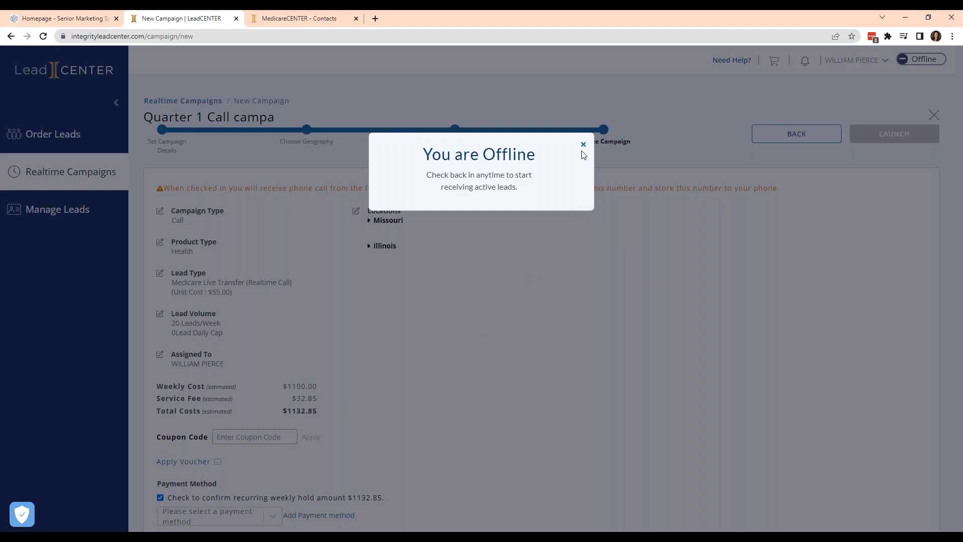
left_click(584, 145)
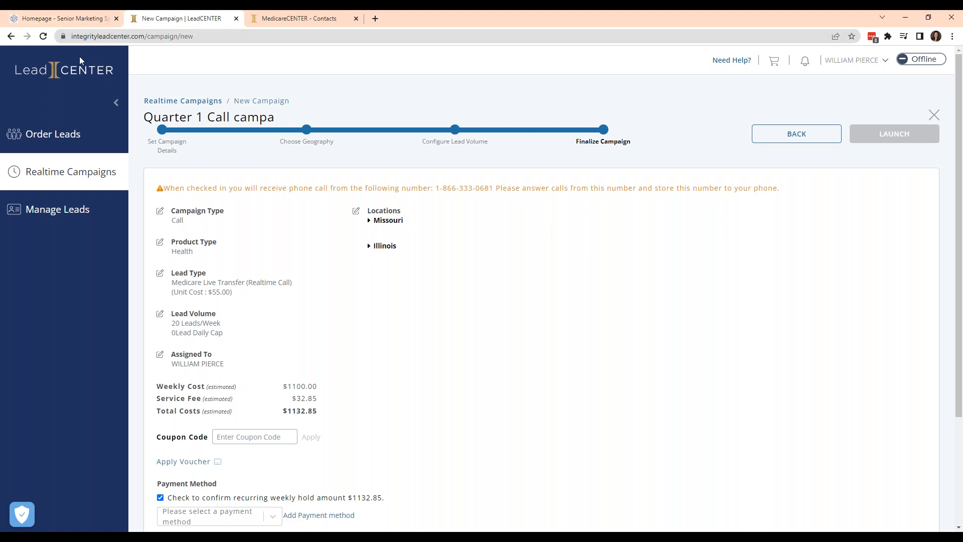
Step: Collapse the navigation sidebar and open Order Leads for St. Louis County, Missouri, choosing the state and county on the map
left_click(116, 102)
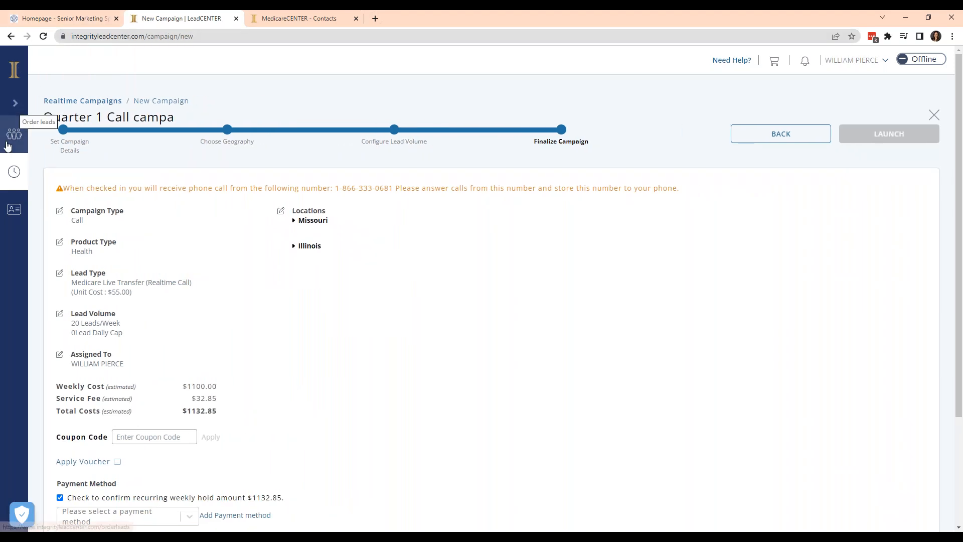
left_click(14, 133)
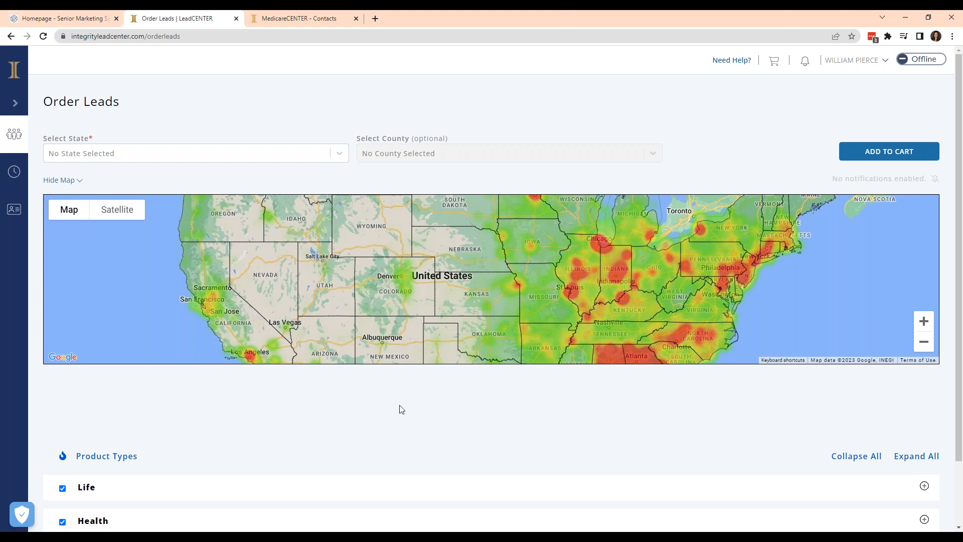
scroll(401, 408, "down", 2)
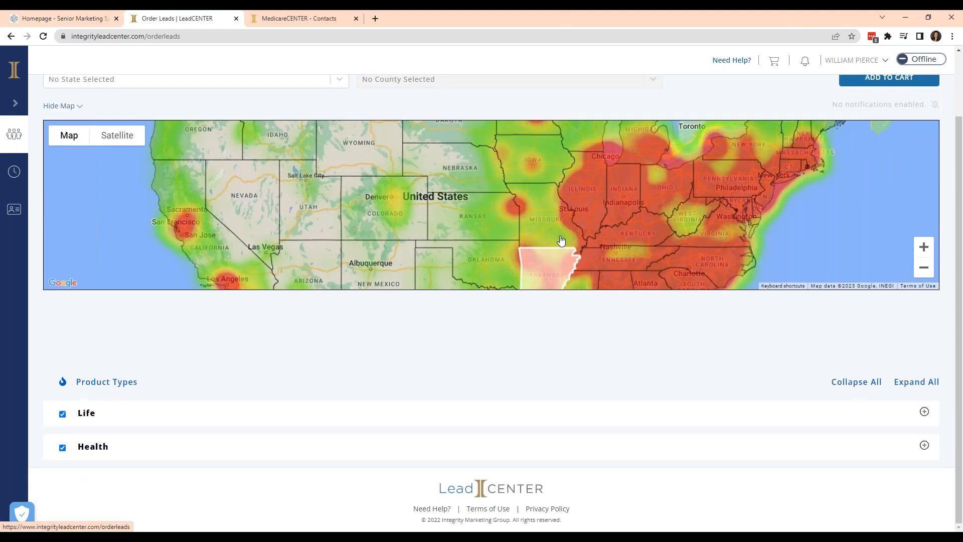
left_click(561, 241)
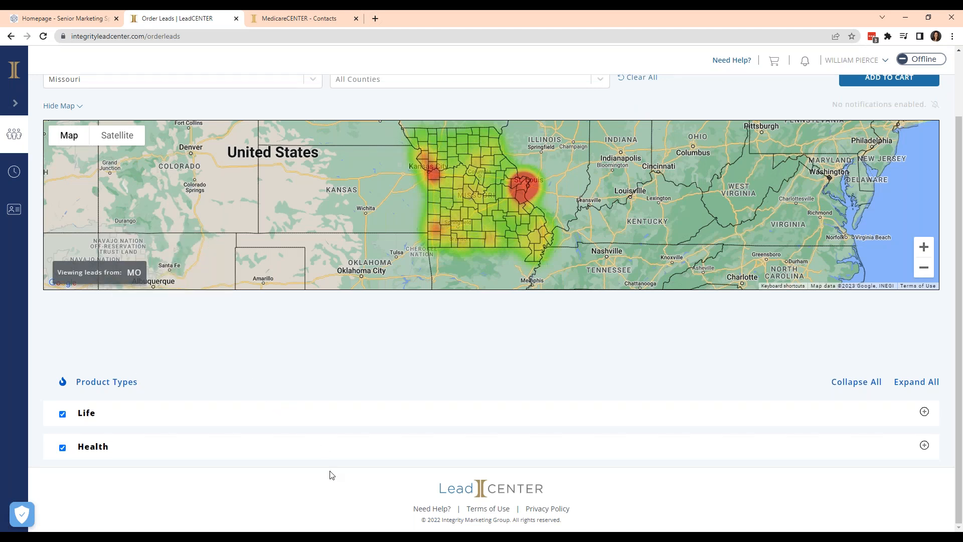
right_click(350, 485)
left_click(267, 363)
left_click(526, 192)
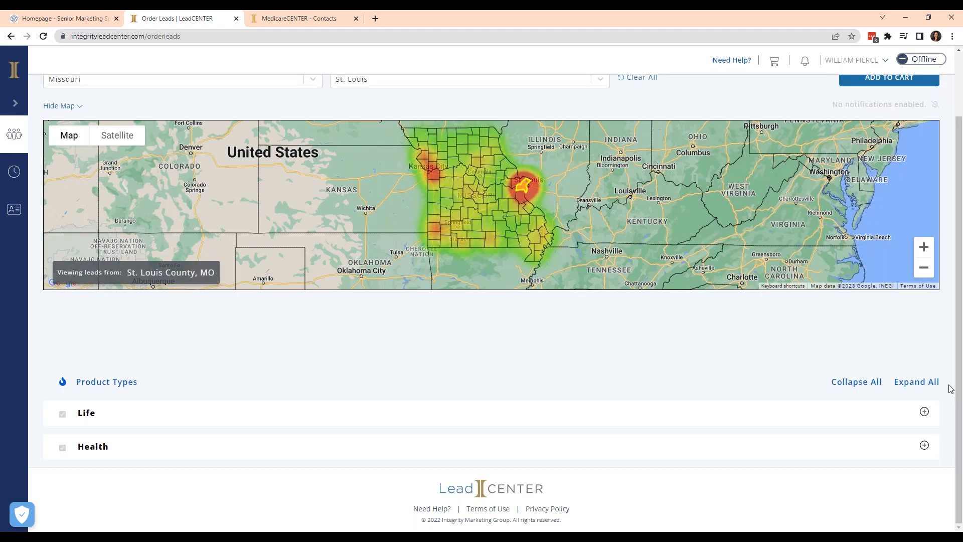
Step: Expand the Life product type and read the full descriptions of Instant Internet Lead and Internet Life Lead 3 Mo
left_click(924, 412)
scroll(570, 377, "down", 2)
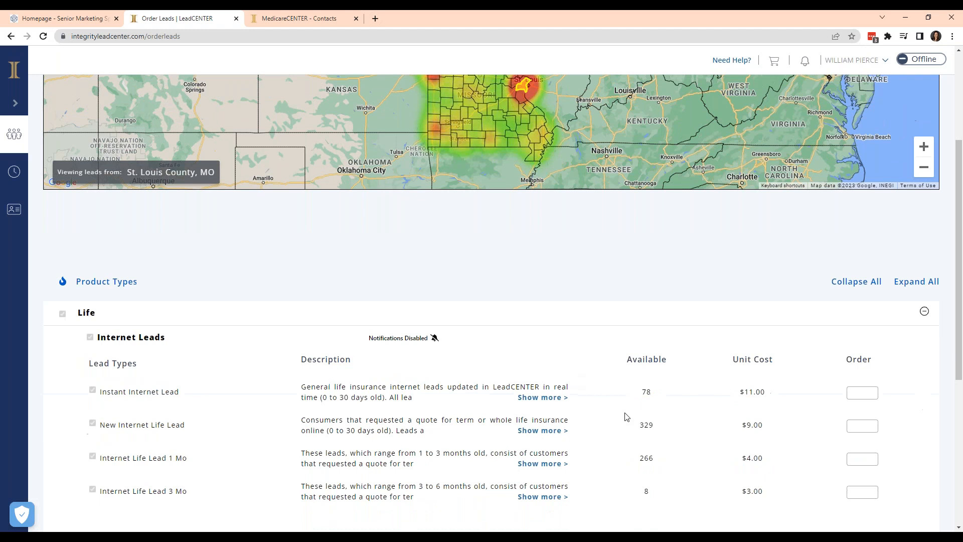
left_click(529, 398)
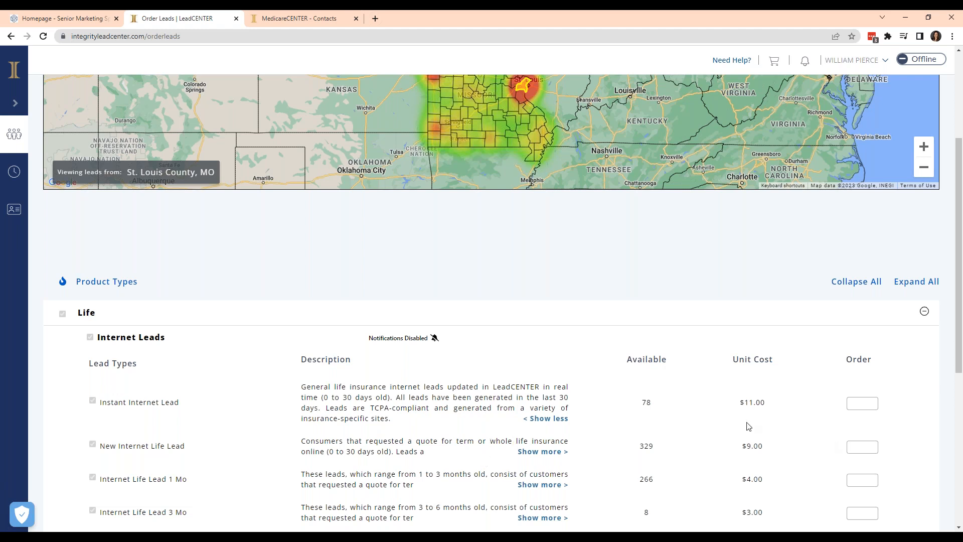
scroll(749, 426, "down", 2)
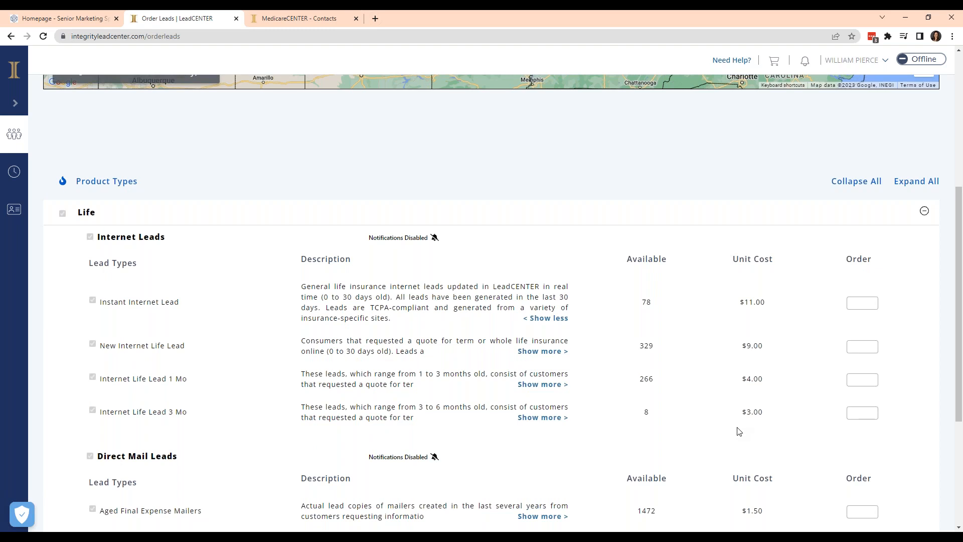
left_click(543, 417)
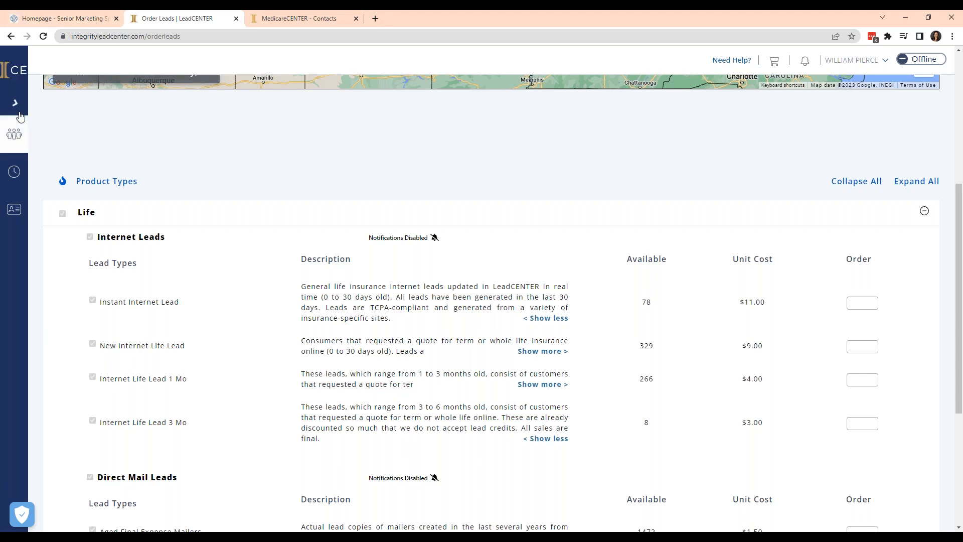
Step: View the Health leads under Manage Leads and switch to the MedicareCENTER contacts list
left_click(15, 103)
left_click(57, 209)
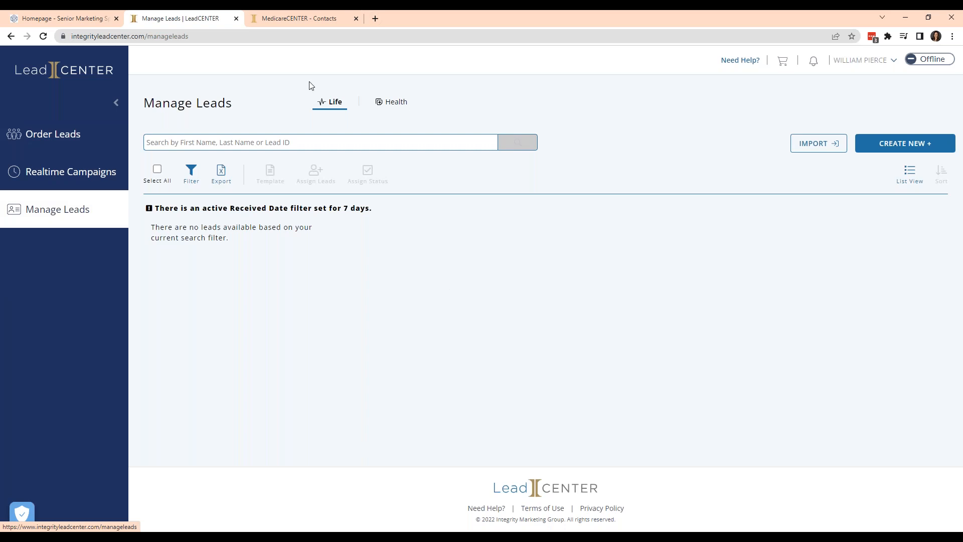
left_click(389, 106)
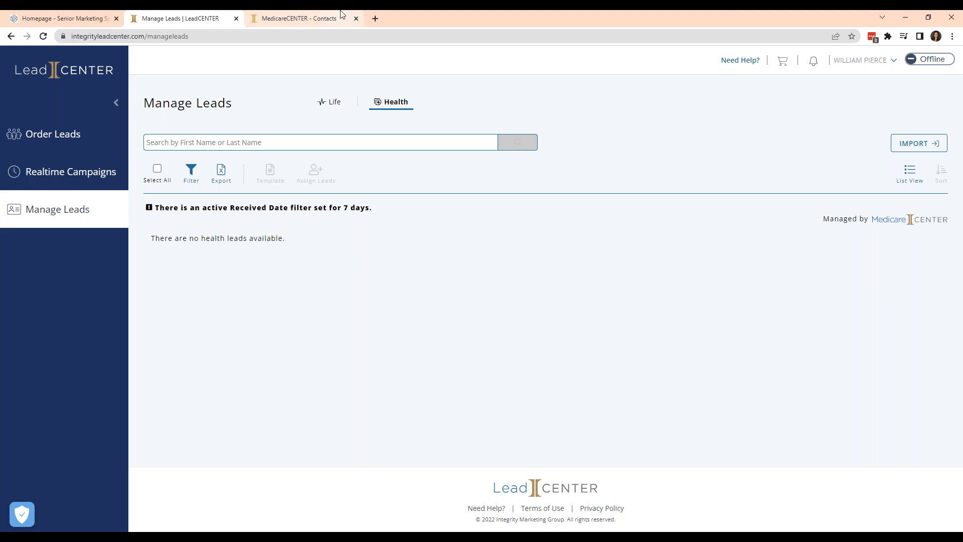
left_click(308, 19)
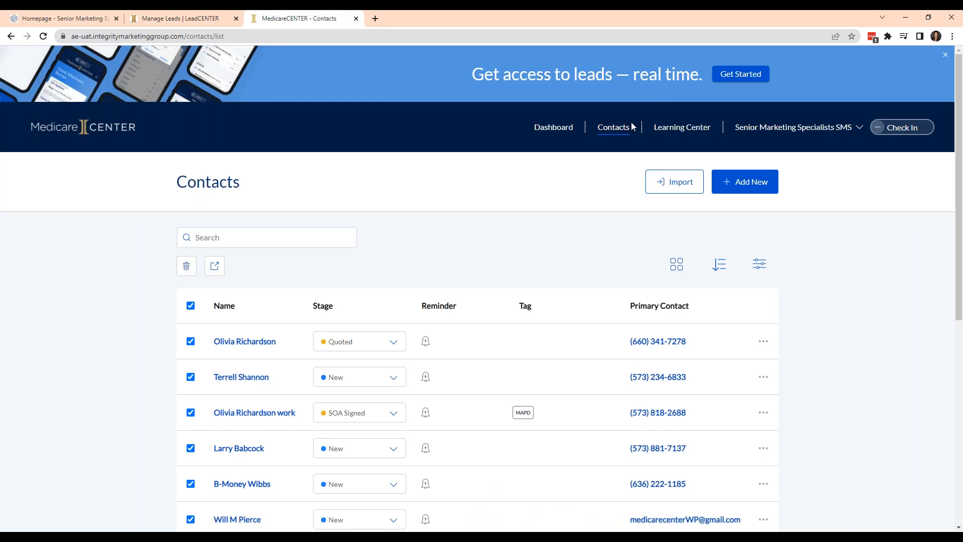
Step: Look through the Campaigns tags in the contacts filter, including LEADCENTER, and close the filter without applying it
left_click(759, 264)
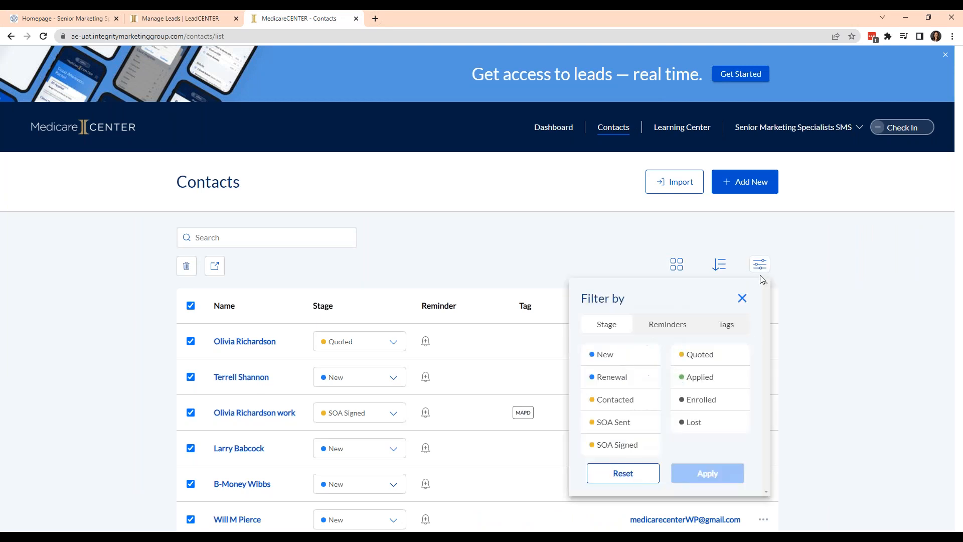
left_click(718, 327)
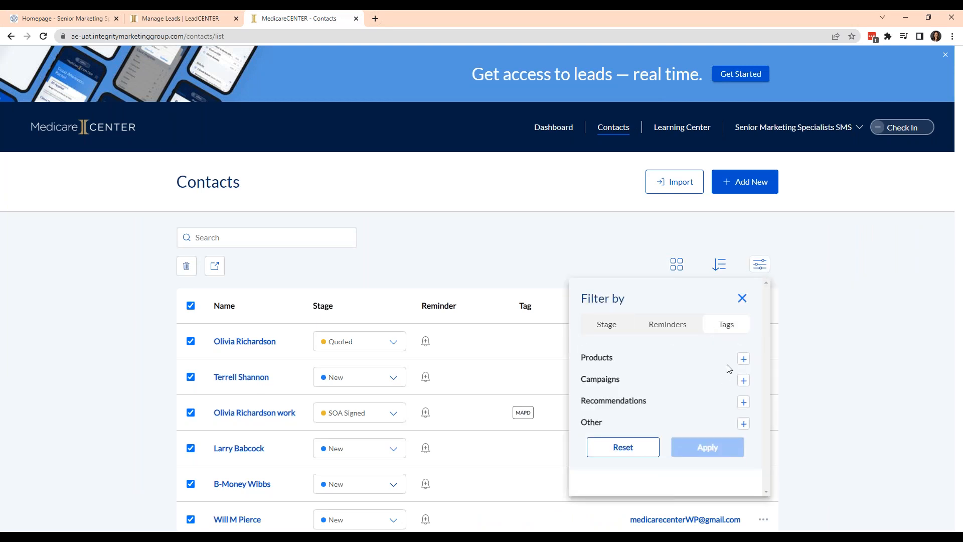
left_click(743, 380)
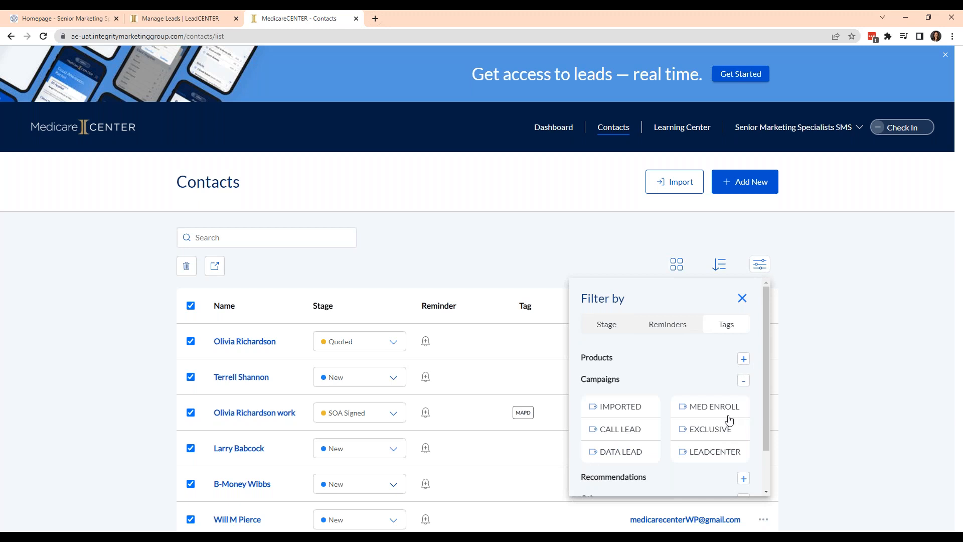
left_click(699, 461)
left_click(699, 460)
left_click(742, 298)
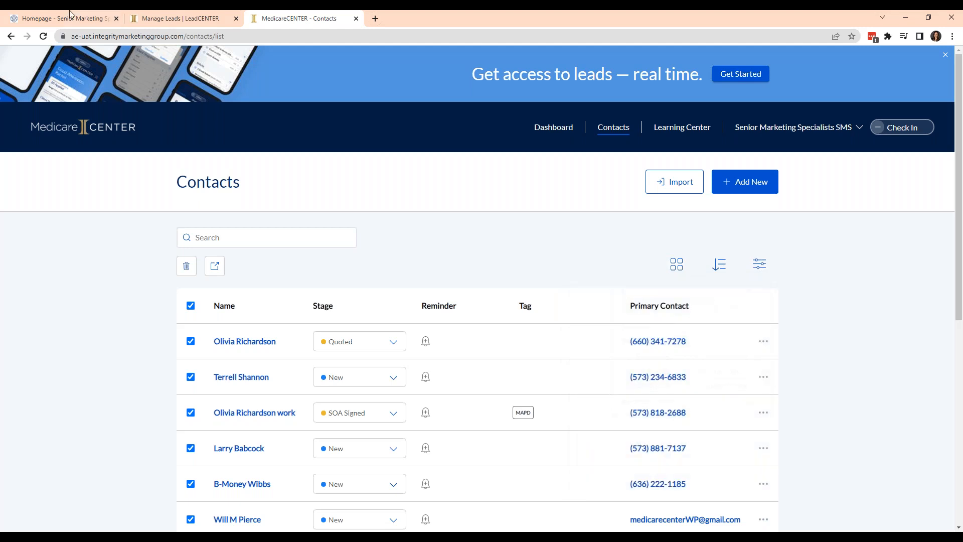
Step: View Realtime Campaigns in LeadCENTER, and open the live chat on the Senior Marketing Specialists homepage
left_click(185, 15)
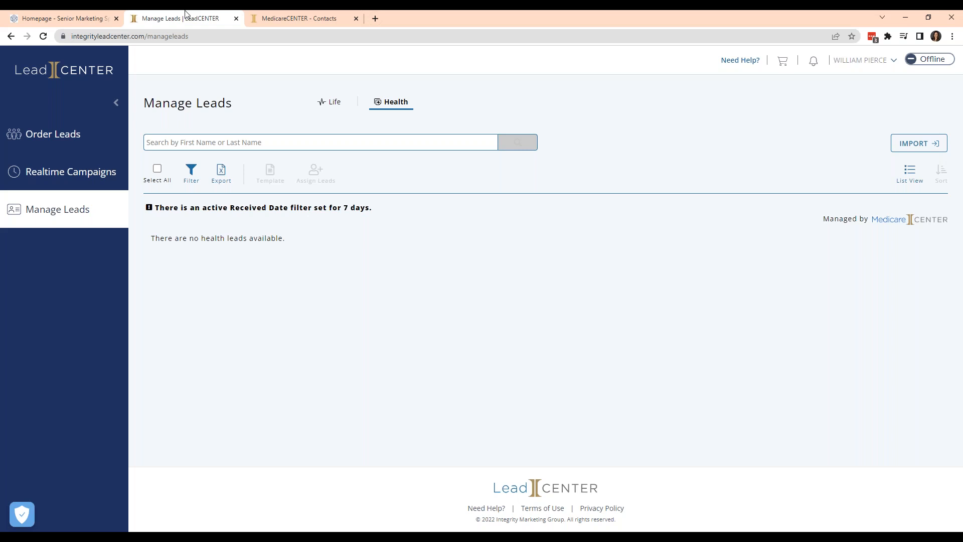
left_click(63, 173)
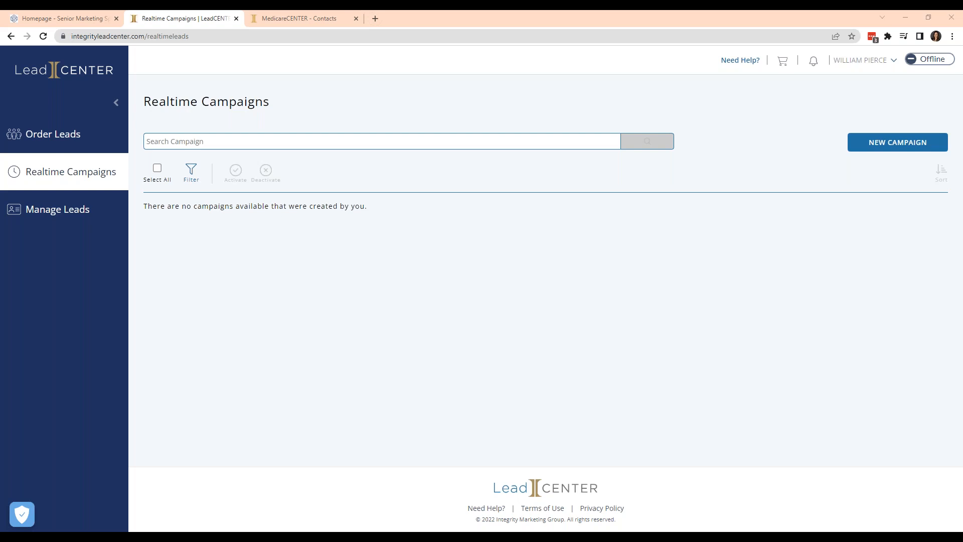
left_click(62, 18)
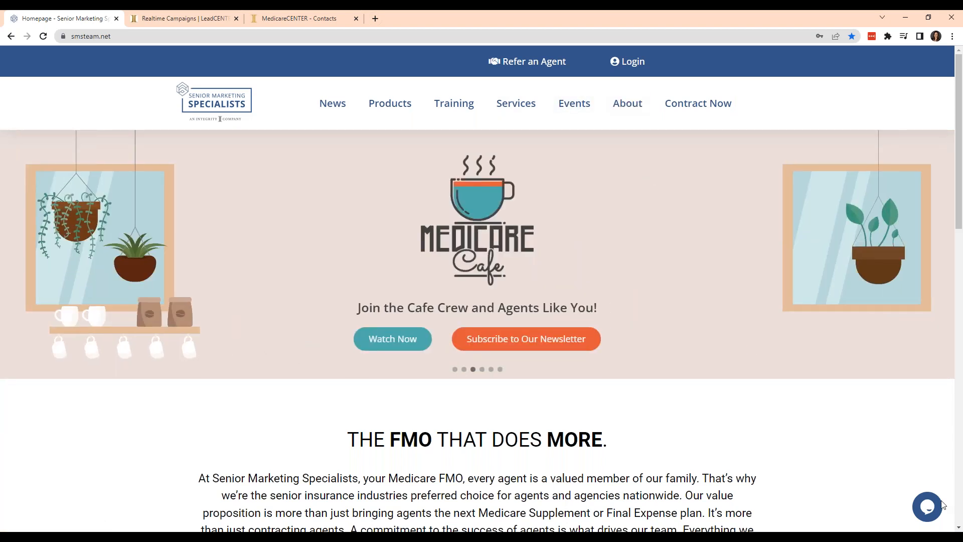
left_click(929, 517)
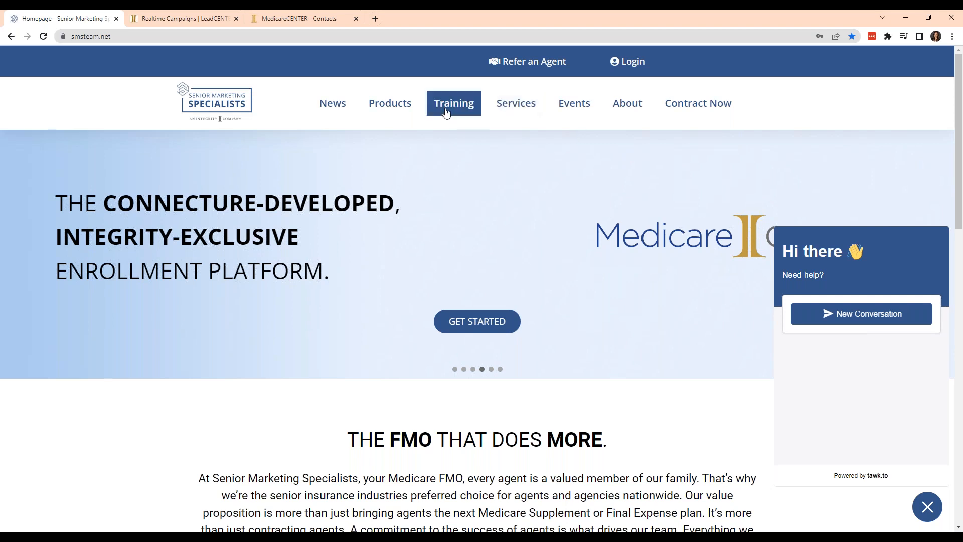
Step: Open the Our Team page from the Senior Marketing Specialists About page and look over its team sections
left_click(630, 106)
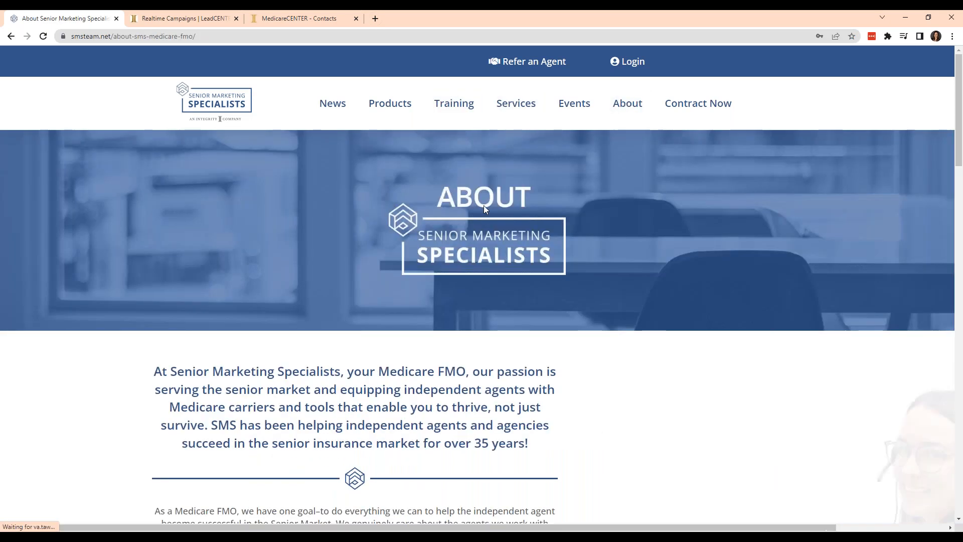
scroll(206, 314, "down", 3)
scroll(206, 315, "down", 9)
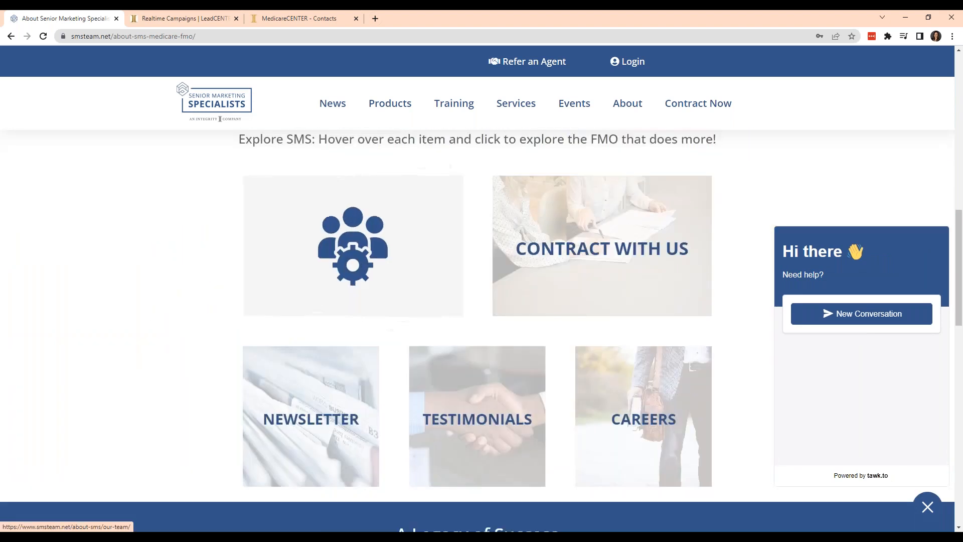
left_click(355, 284)
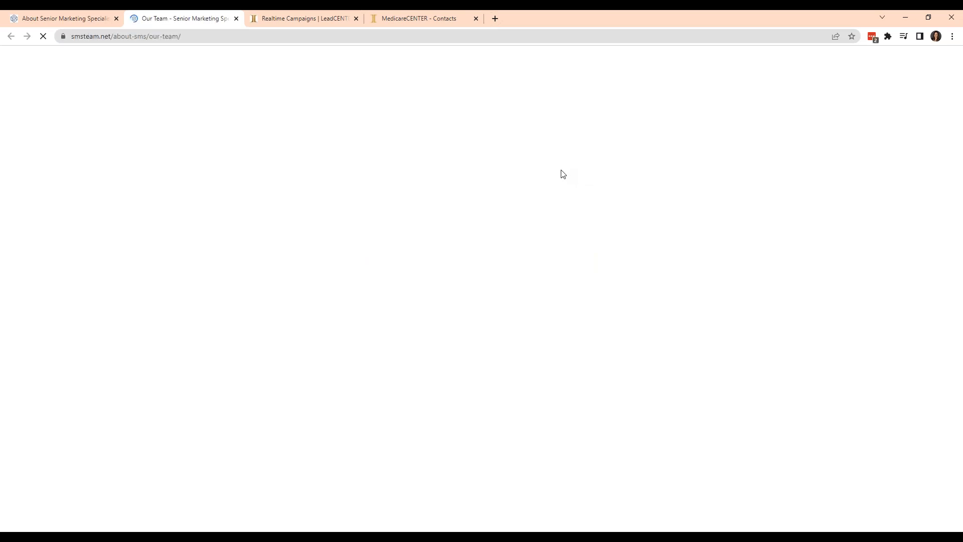
scroll(693, 354, "down", 12)
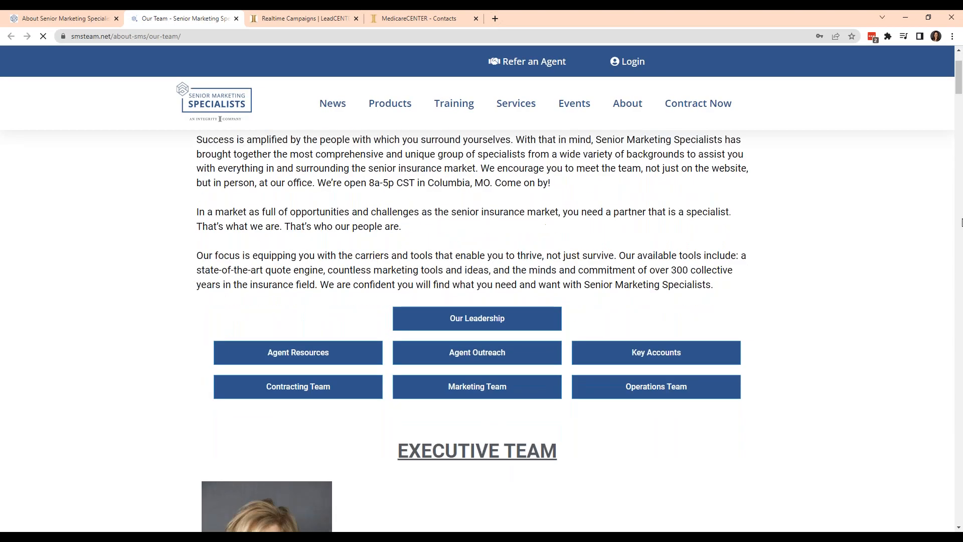